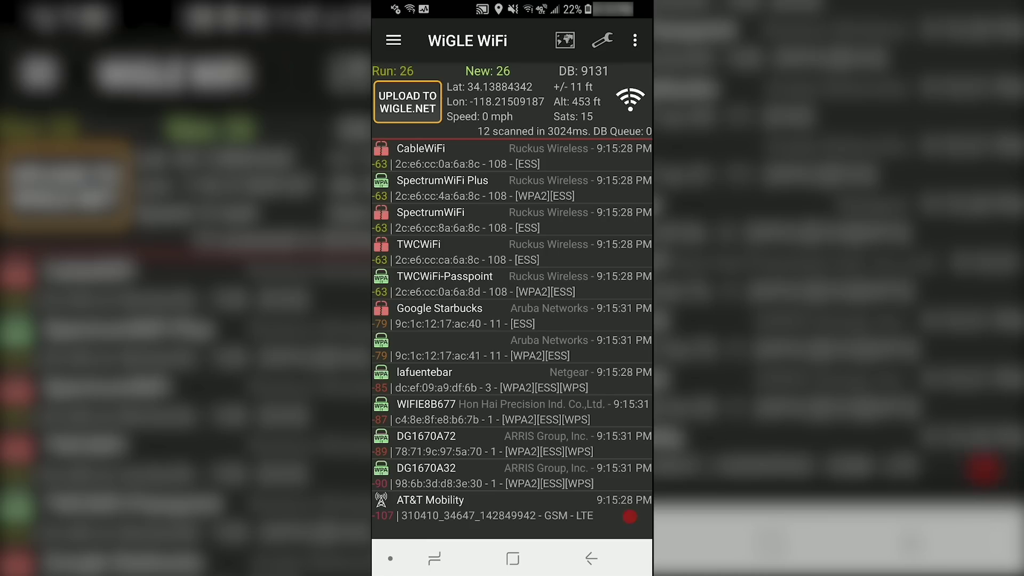
Scroll back and forth through the live network list while the scan reaches 60 new networks.
scroll(512, 341, "down", 5)
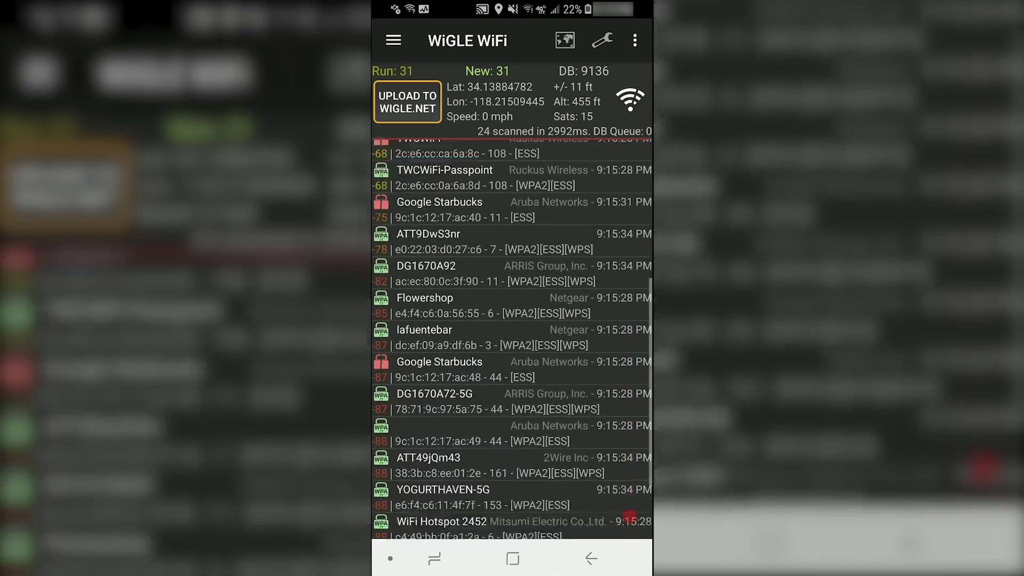
scroll(512, 342, "up", 5)
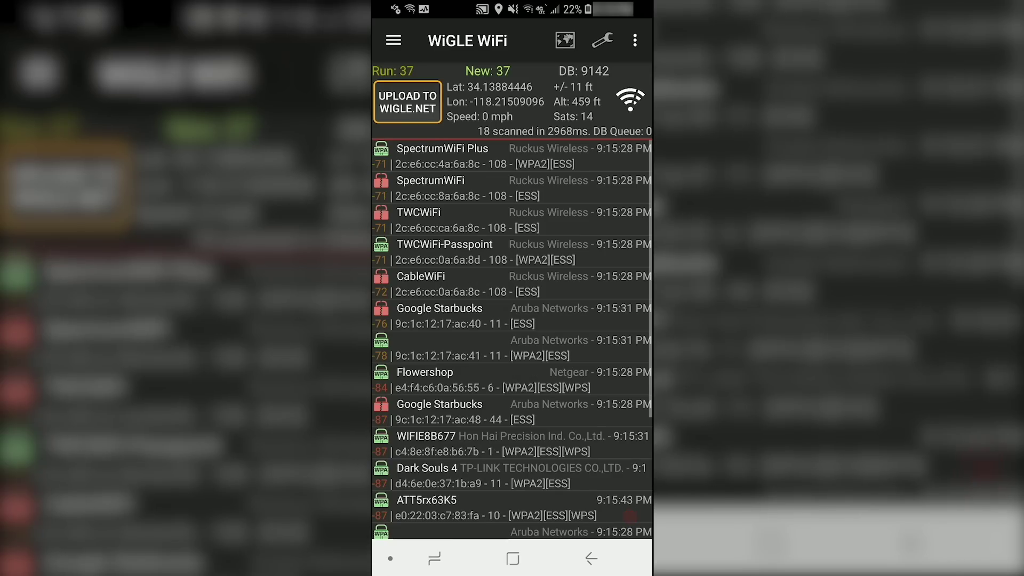
scroll(512, 341, "down", 5)
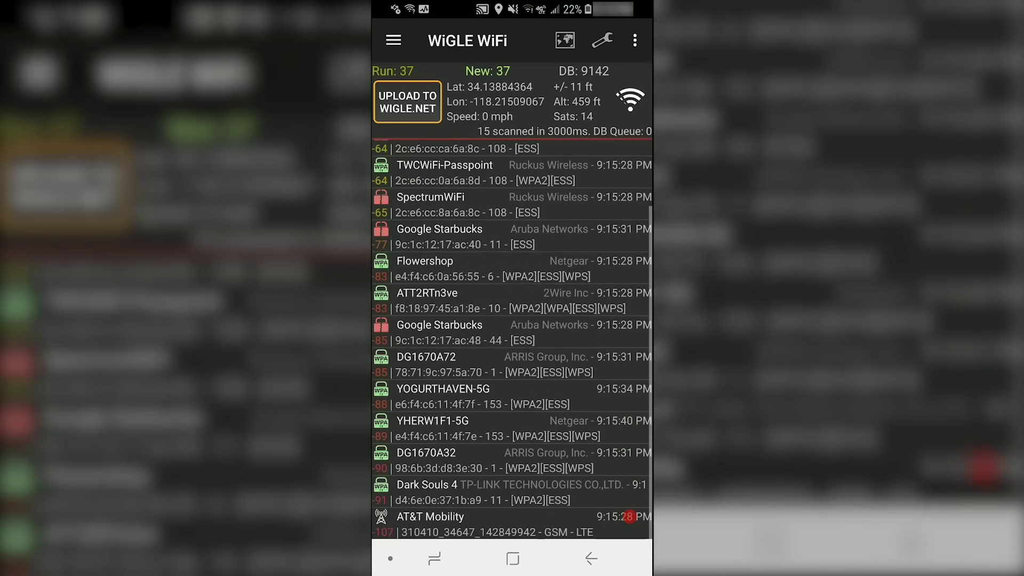
scroll(512, 342, "up", 3)
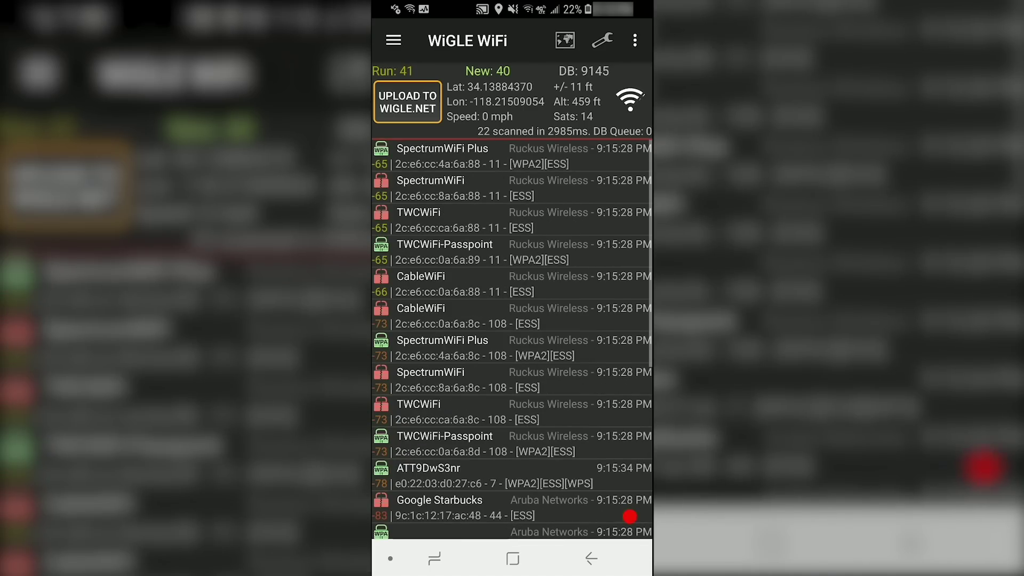
scroll(512, 341, "down", 5)
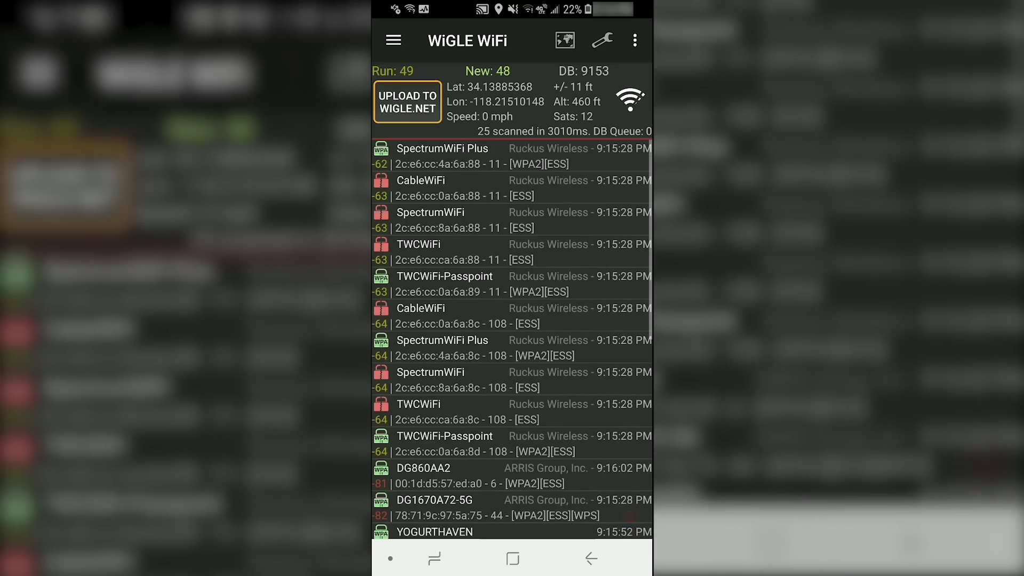
scroll(512, 341, "down", 10)
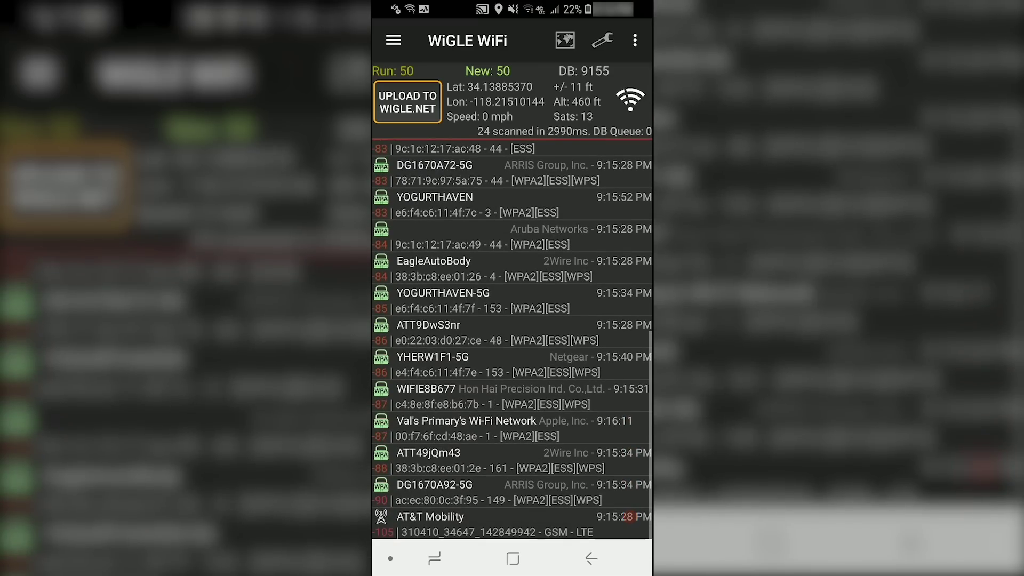
scroll(512, 341, "up", 10)
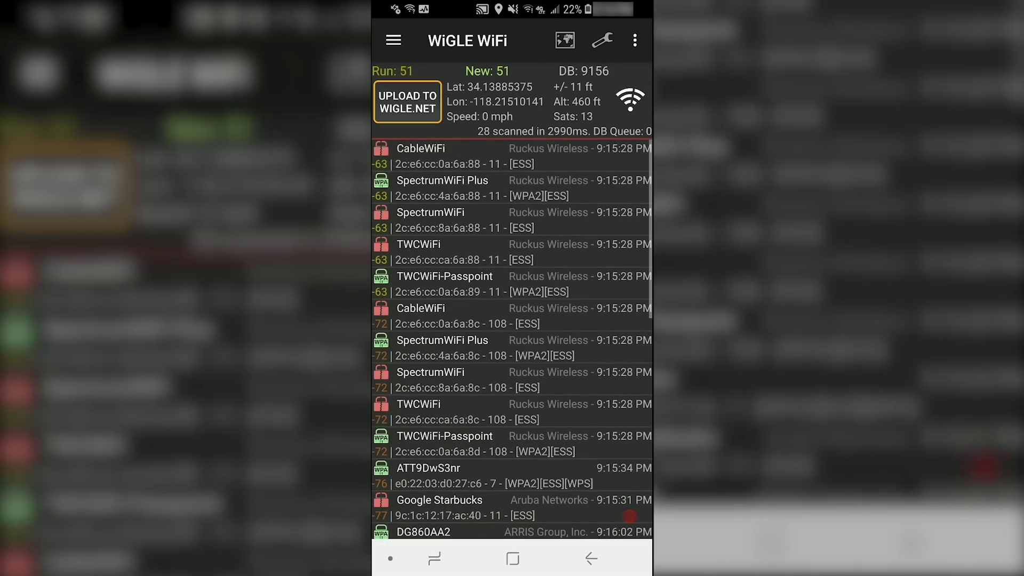
scroll(512, 341, "down", 4)
scroll(629, 517, "down", 2)
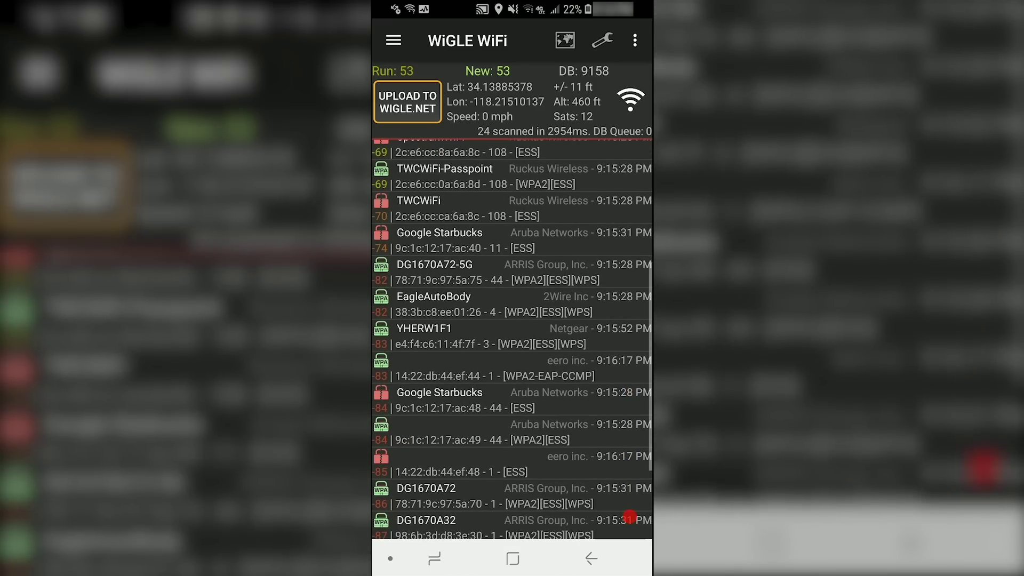
scroll(629, 516, "up", 2)
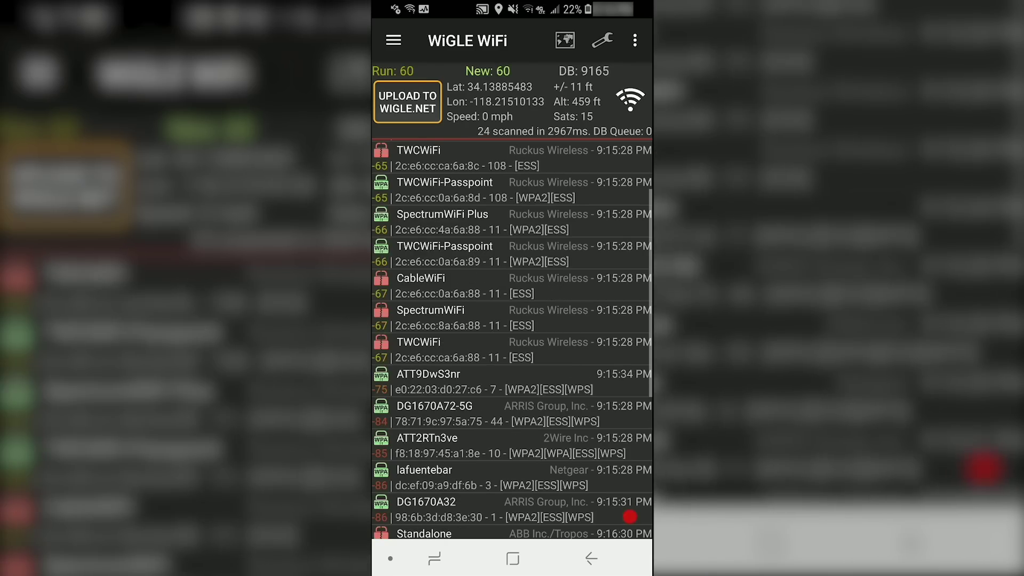
scroll(512, 342, "down", 5)
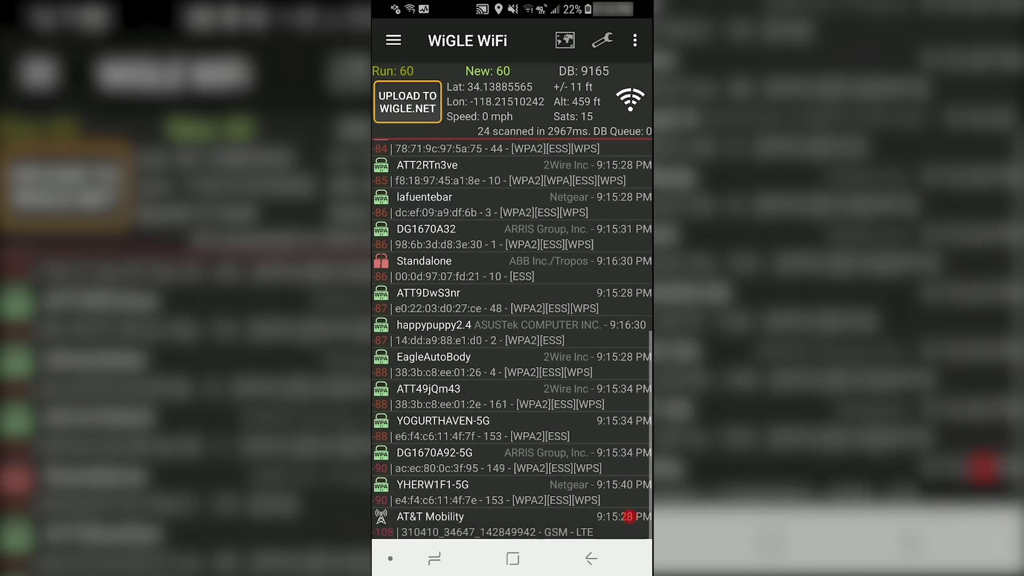
scroll(512, 341, "up", 7)
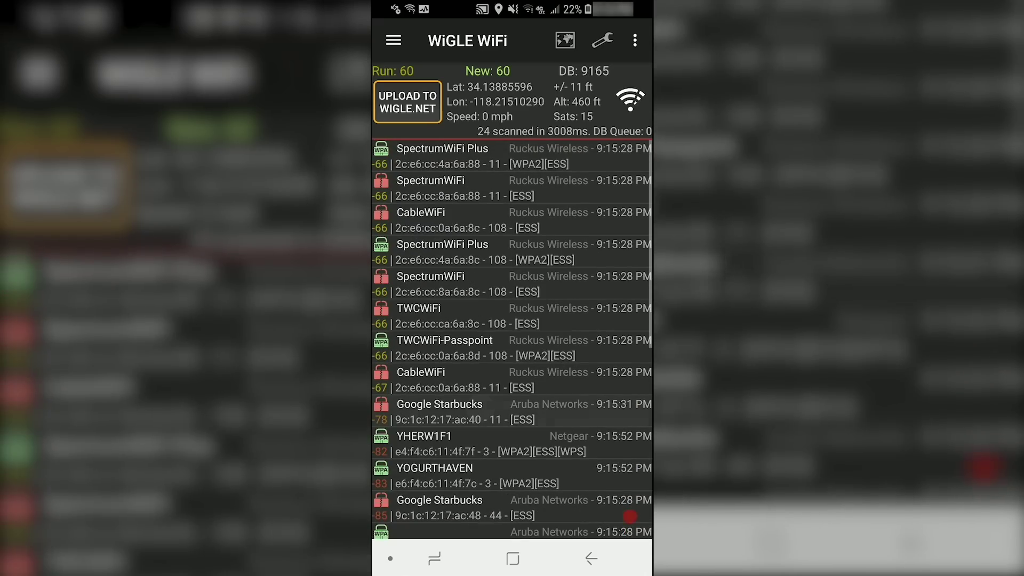
left_click_drag(652, 525, 648, 526)
left_click(470, 411)
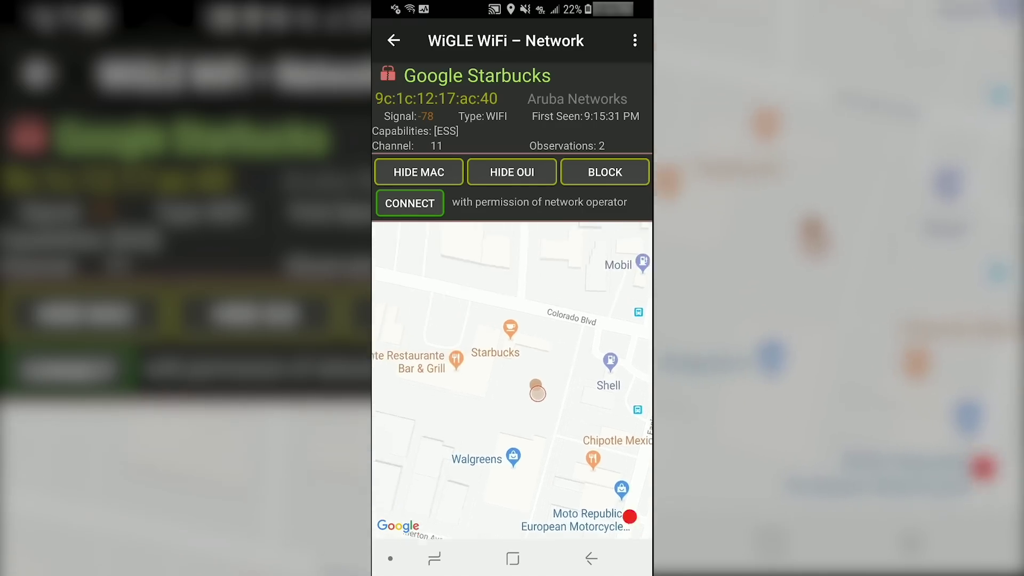
left_click_drag(629, 515, 550, 514)
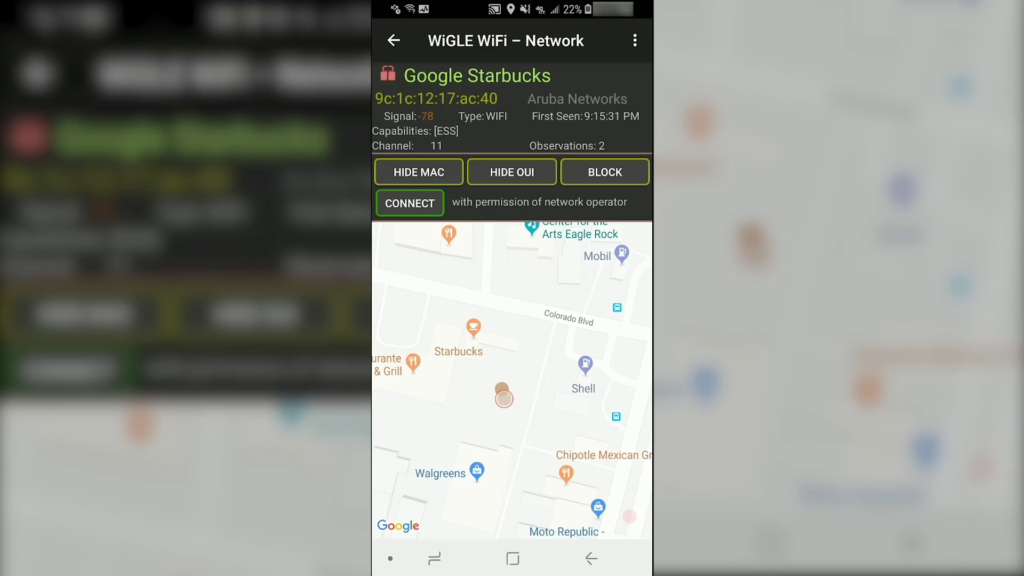
left_click(393, 40)
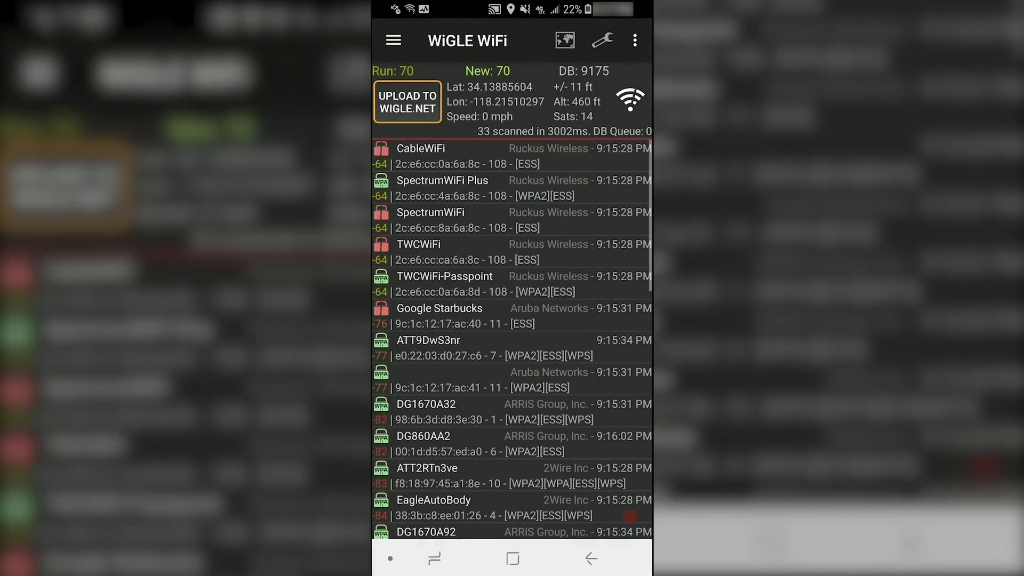
Go to the app's Settings and scroll down to Scan Settings.
left_click(393, 40)
left_click(430, 400)
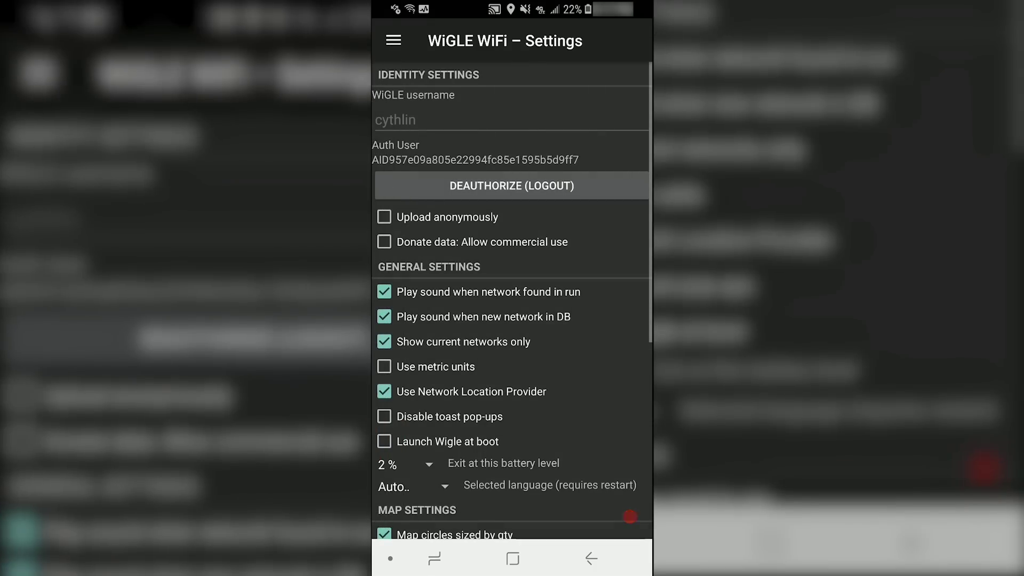
scroll(512, 299, "down", 6)
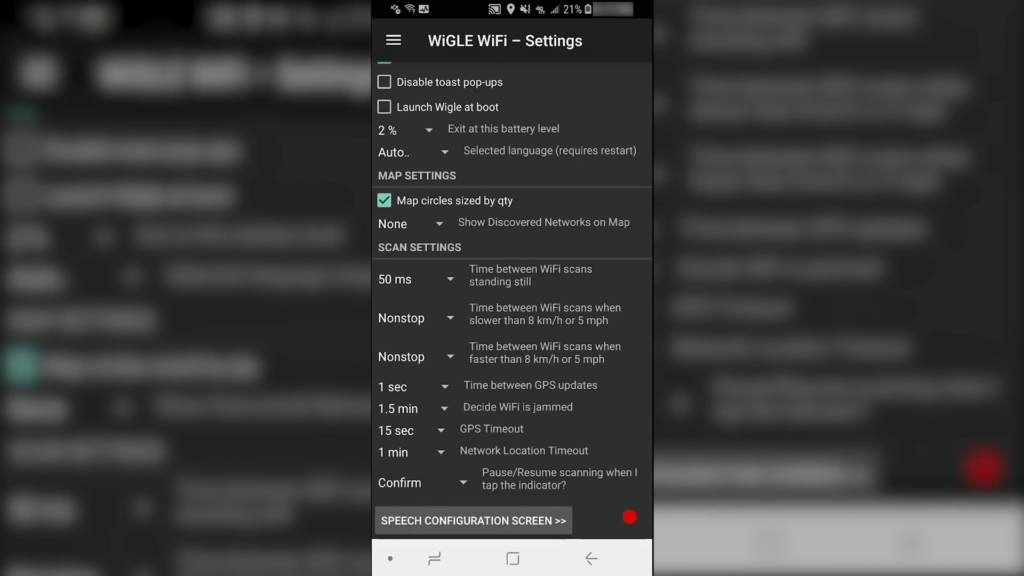
Review the standing-still WiFi scan interval choices, leaving it at 50 ms.
left_click(415, 279)
key("Escape")
left_click(415, 279)
key("Escape")
left_click(415, 279)
scroll(403, 379, "down", 2)
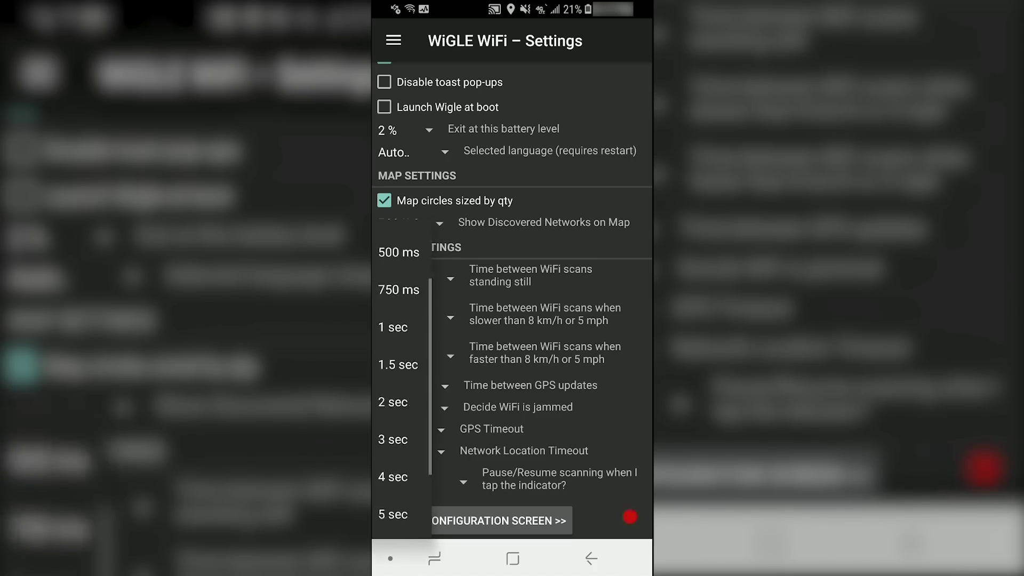
scroll(403, 379, "up", 2)
key("Escape")
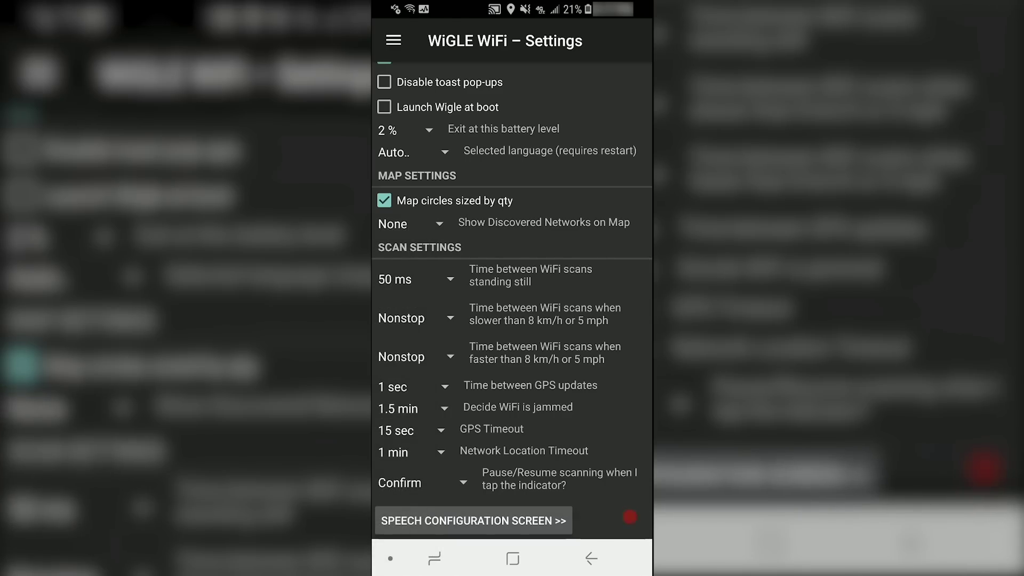
scroll(512, 299, "up", 5)
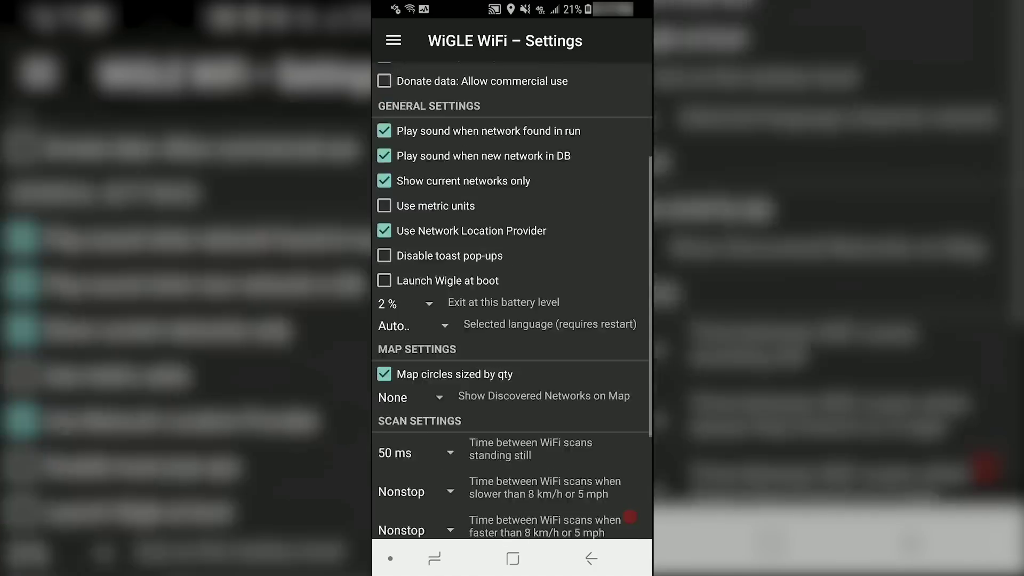
Visit the Dashboard statistics screen, then switch to the local Database screen.
left_click(393, 40)
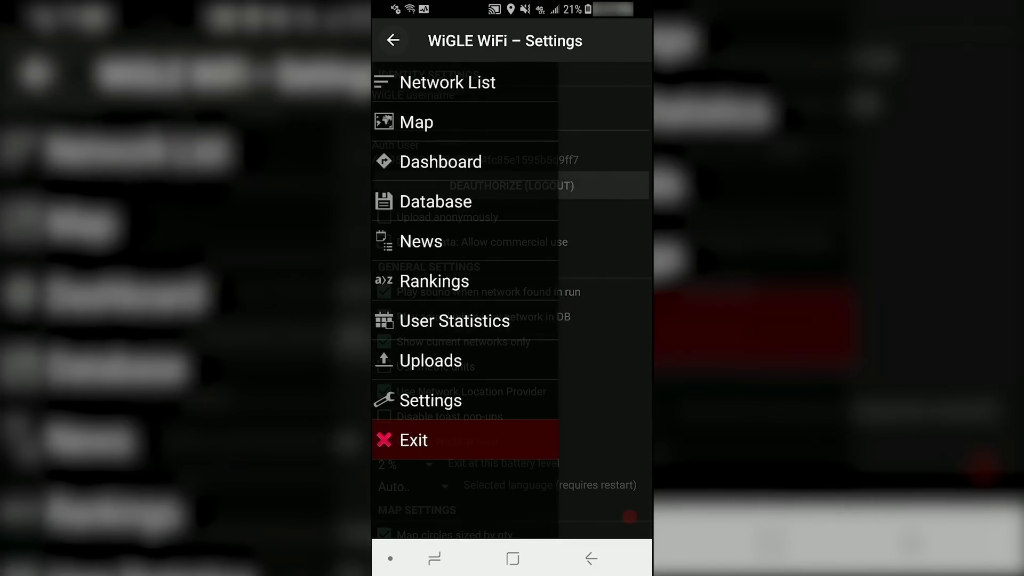
left_click(441, 160)
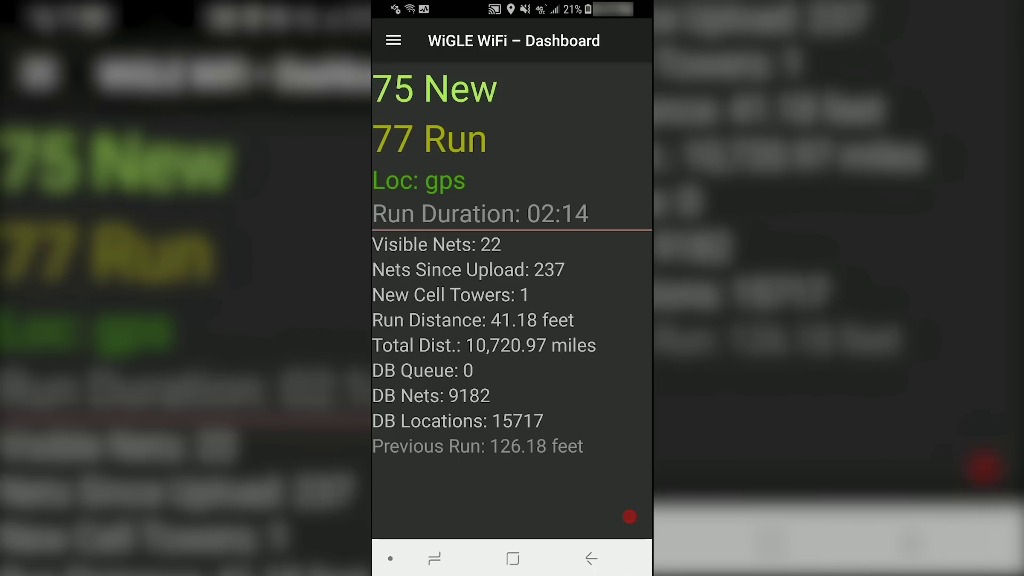
left_click(394, 40)
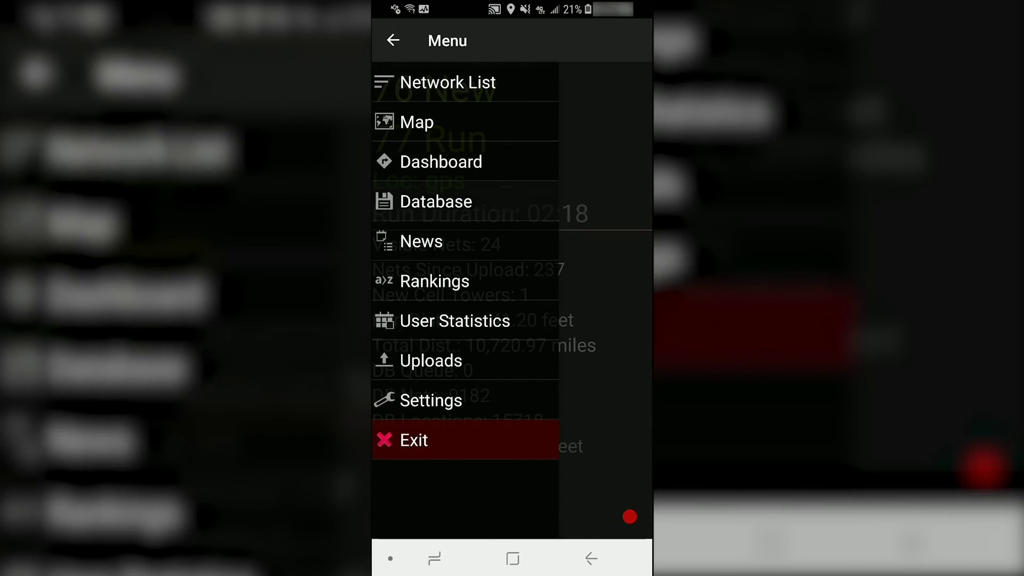
left_click(436, 202)
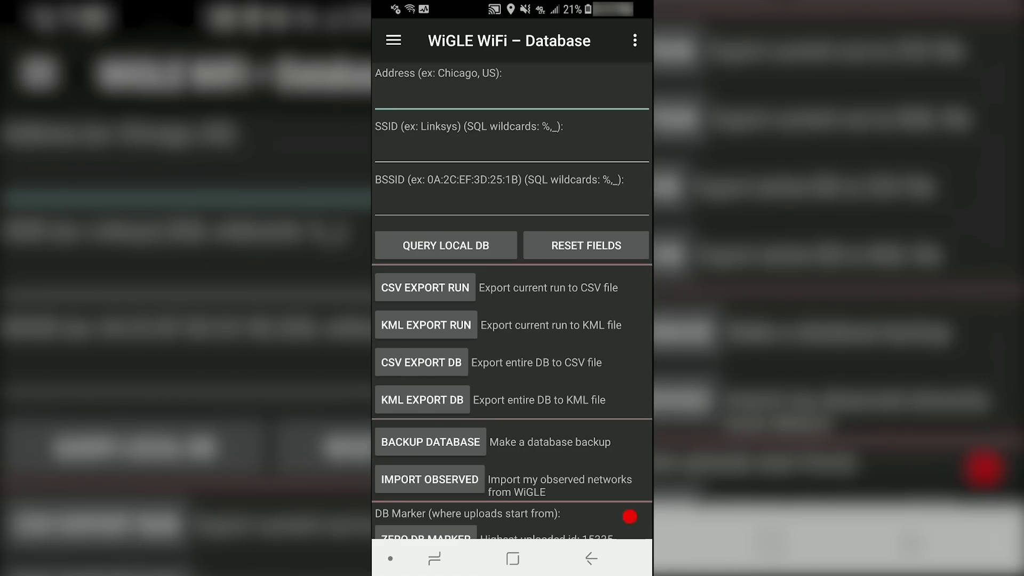
Search the local database for the SSID 'Google Starbucks'.
left_click(377, 151)
left_click(629, 504)
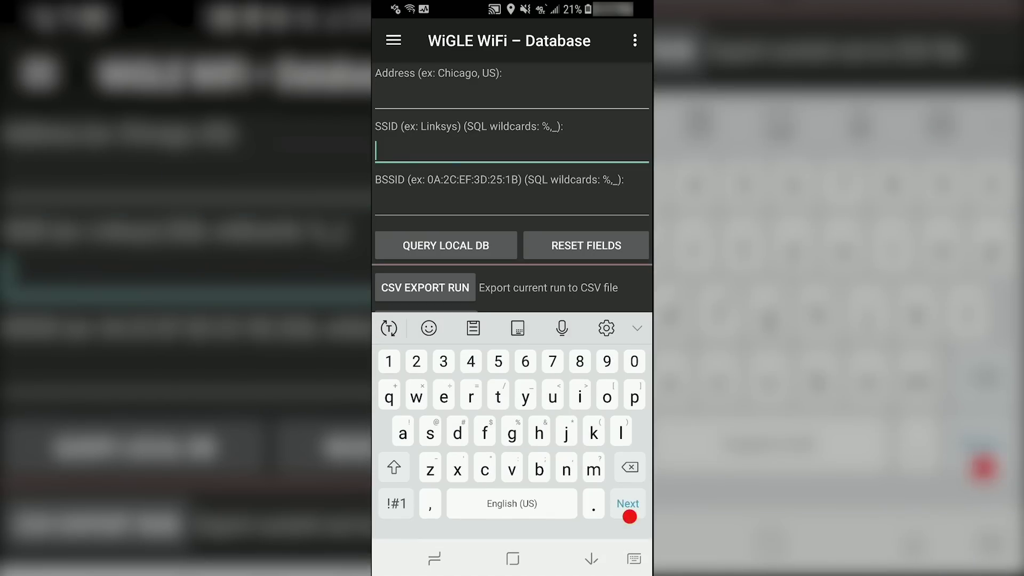
type("G")
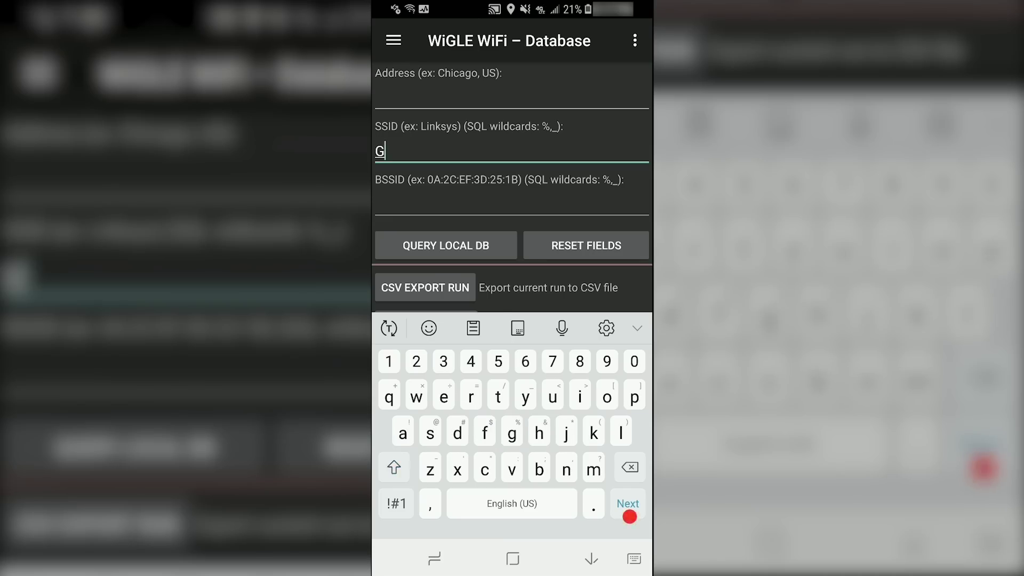
type("oogle ")
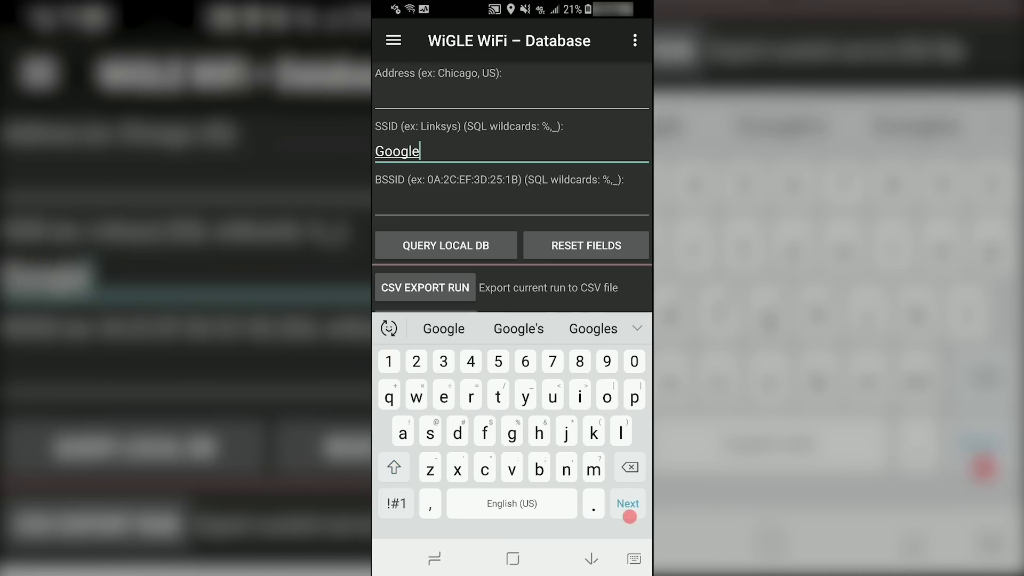
type("Sta")
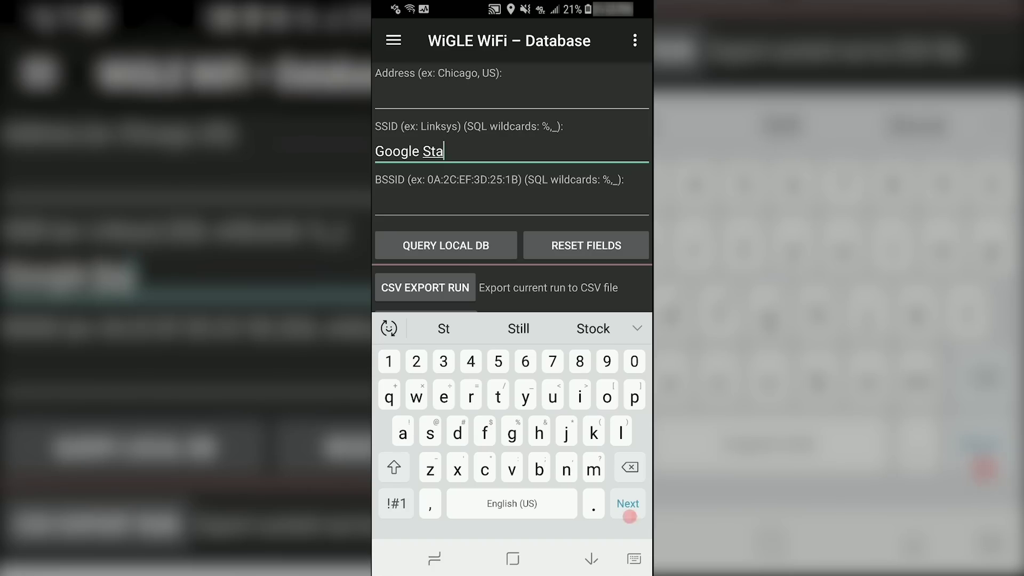
type("rbucks")
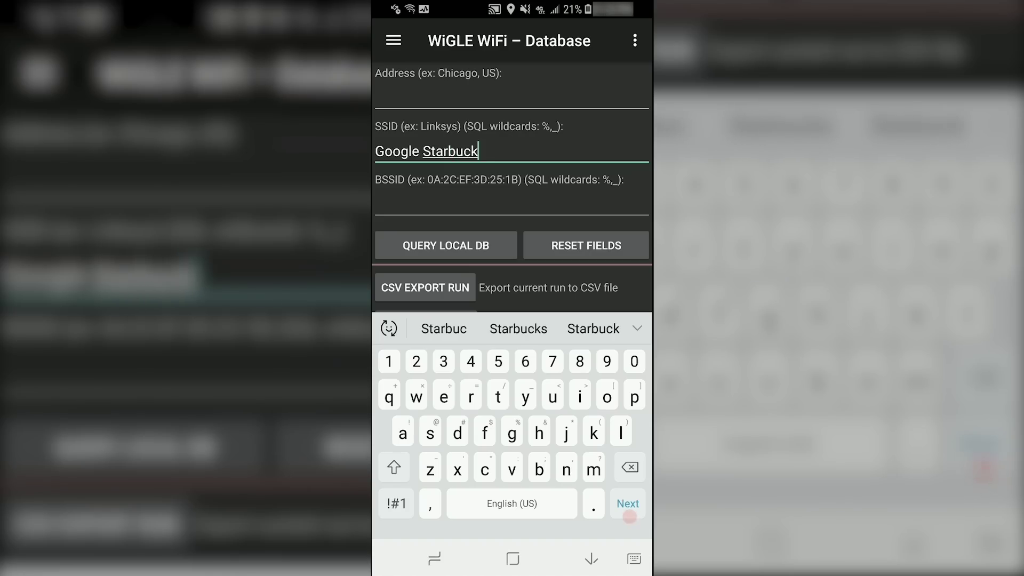
left_click(446, 246)
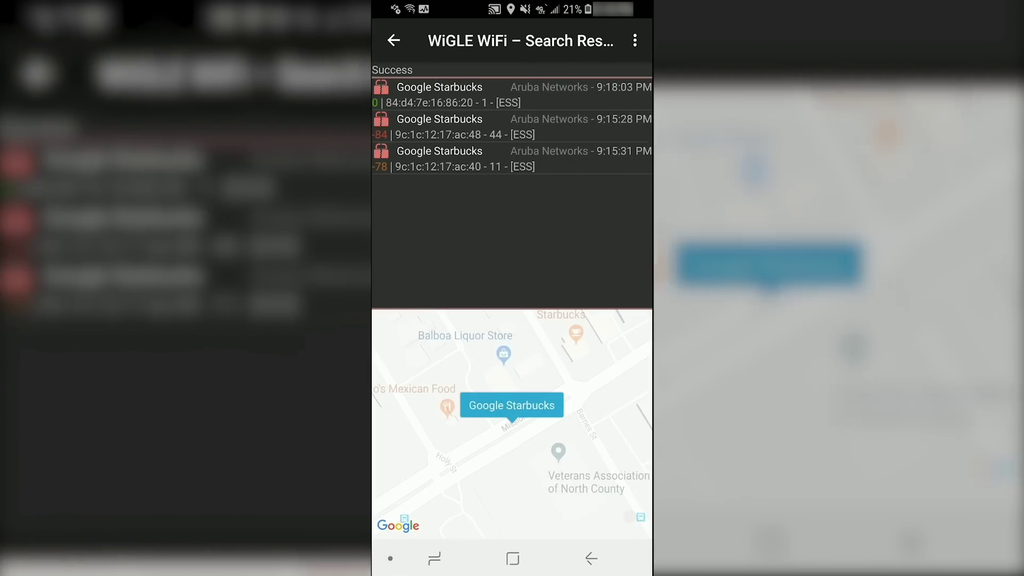
View the second Google Starbucks result's details, then return to the Database screen.
left_click(454, 126)
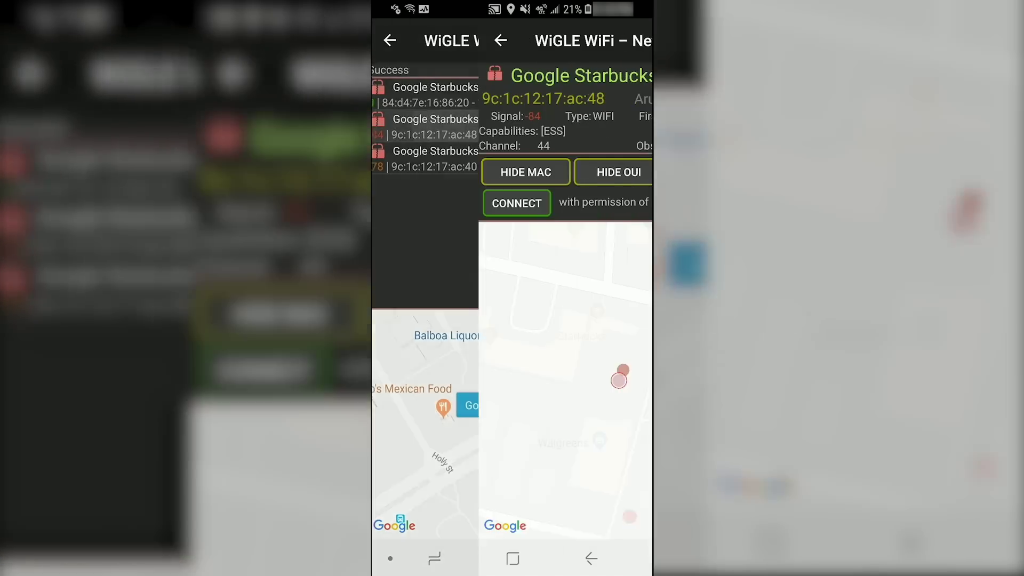
left_click(393, 41)
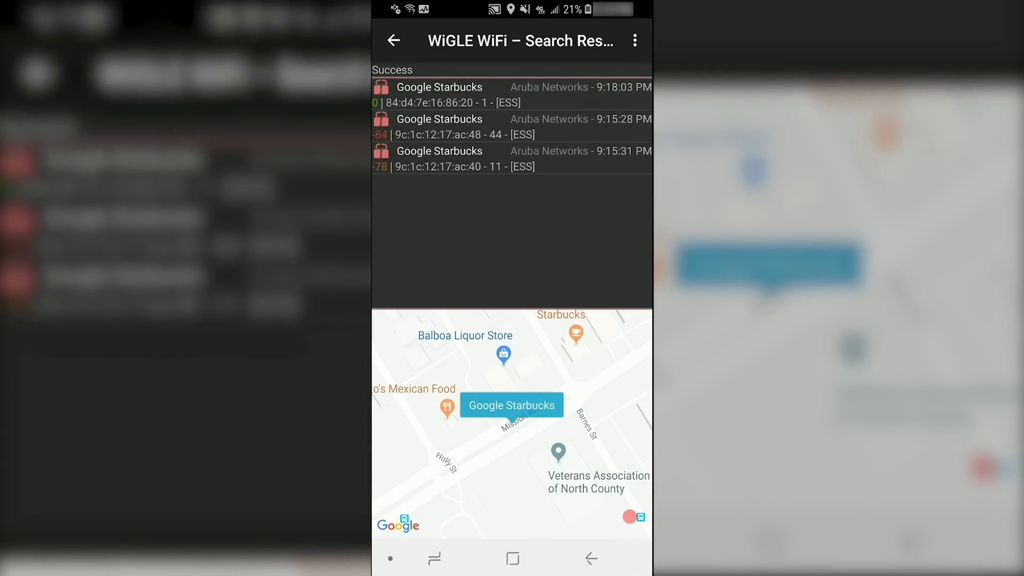
left_click(394, 40)
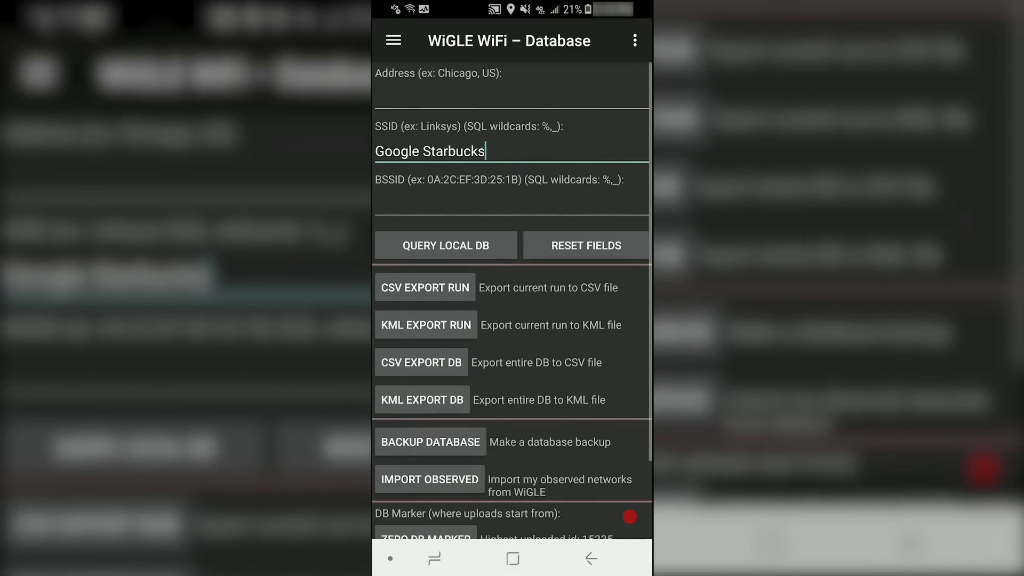
View the live network map, then the current run's statistics dashboard.
left_click(394, 40)
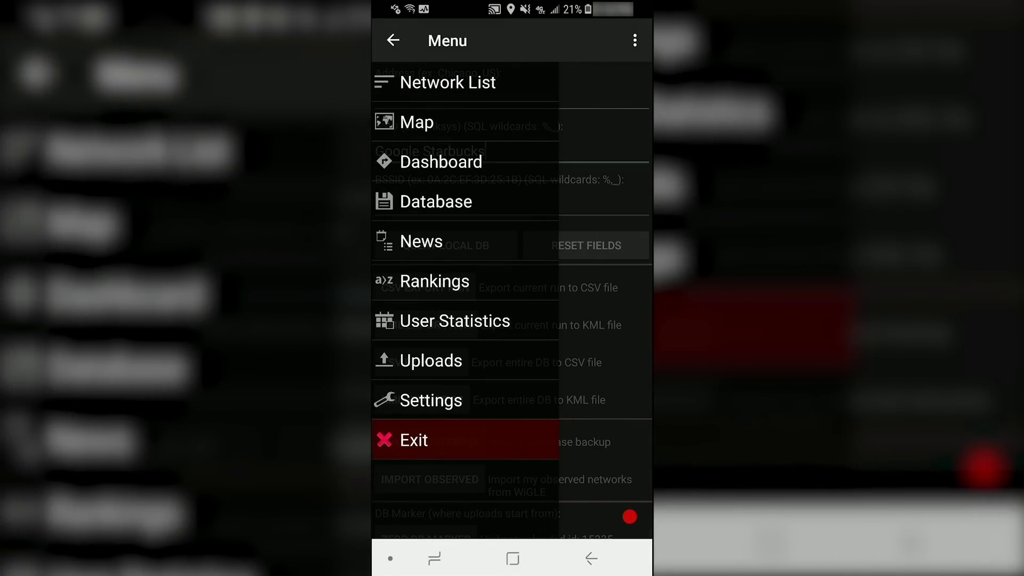
left_click(417, 123)
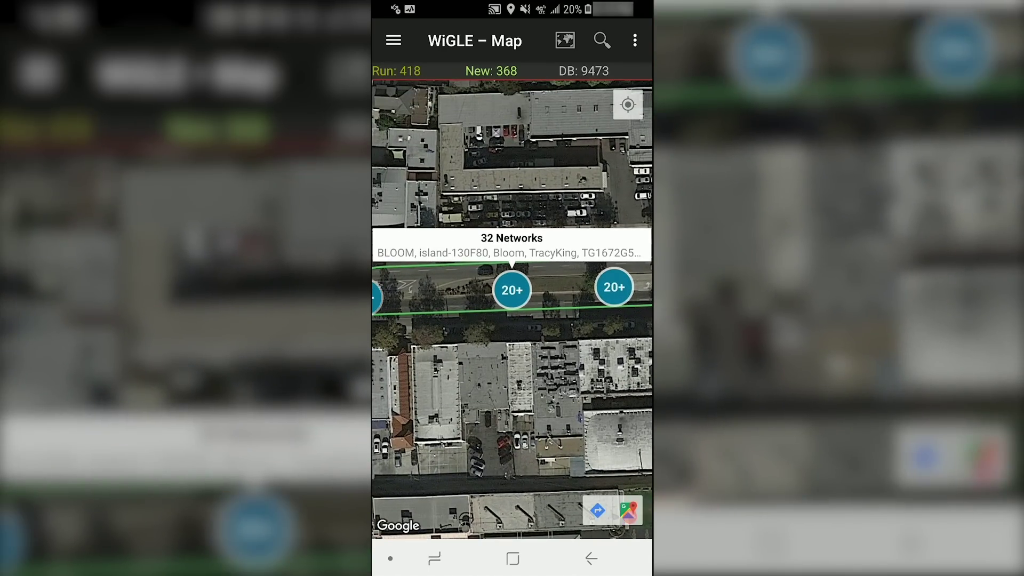
left_click(394, 40)
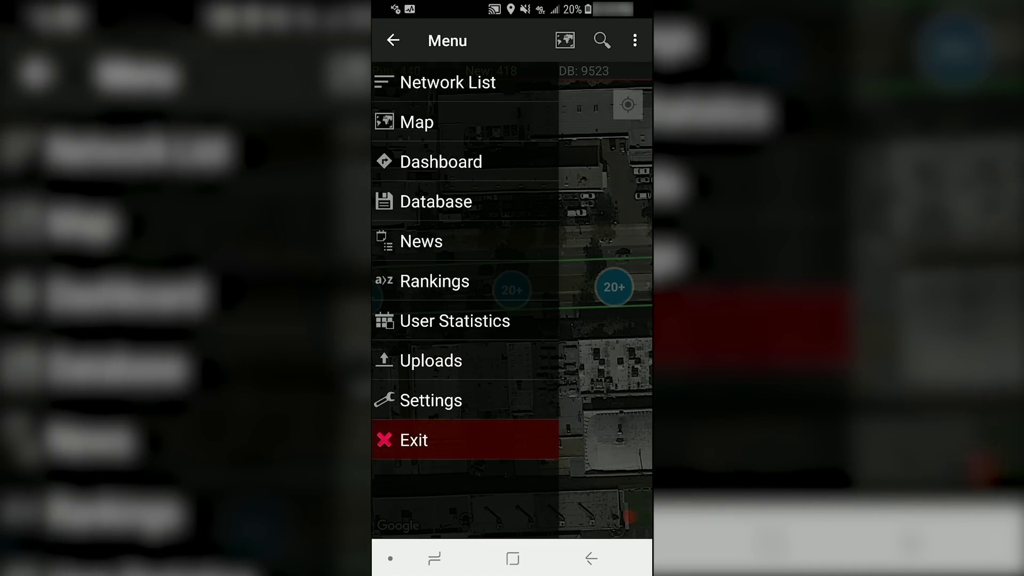
left_click(440, 162)
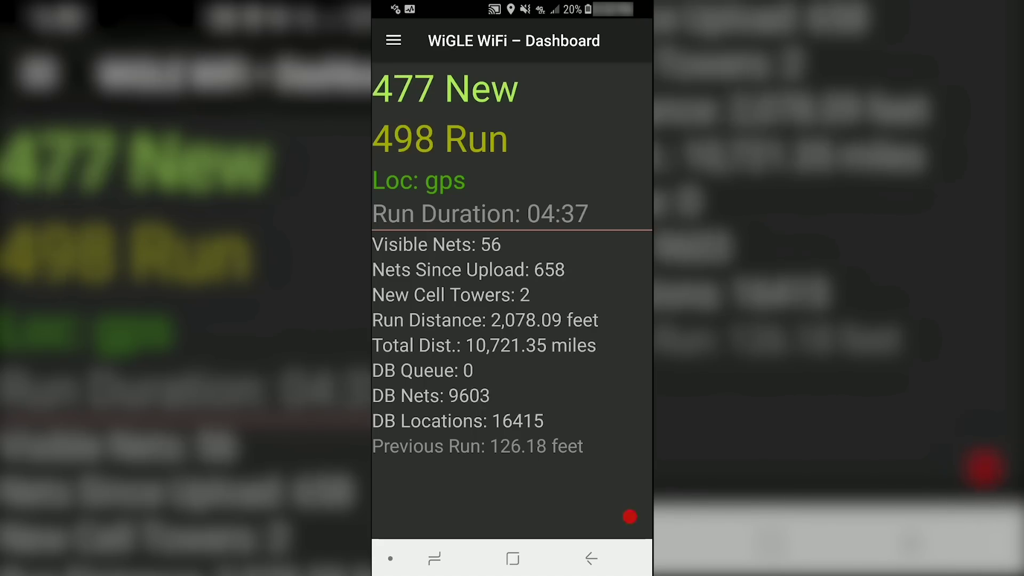
Return to the live network list and bring up its overflow options.
left_click(394, 40)
left_click(401, 80)
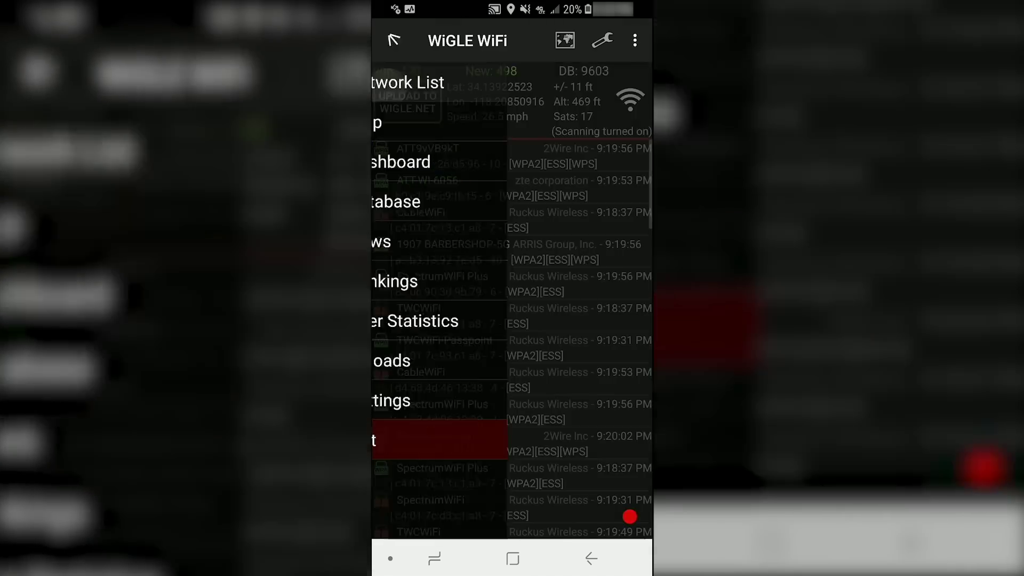
left_click(636, 39)
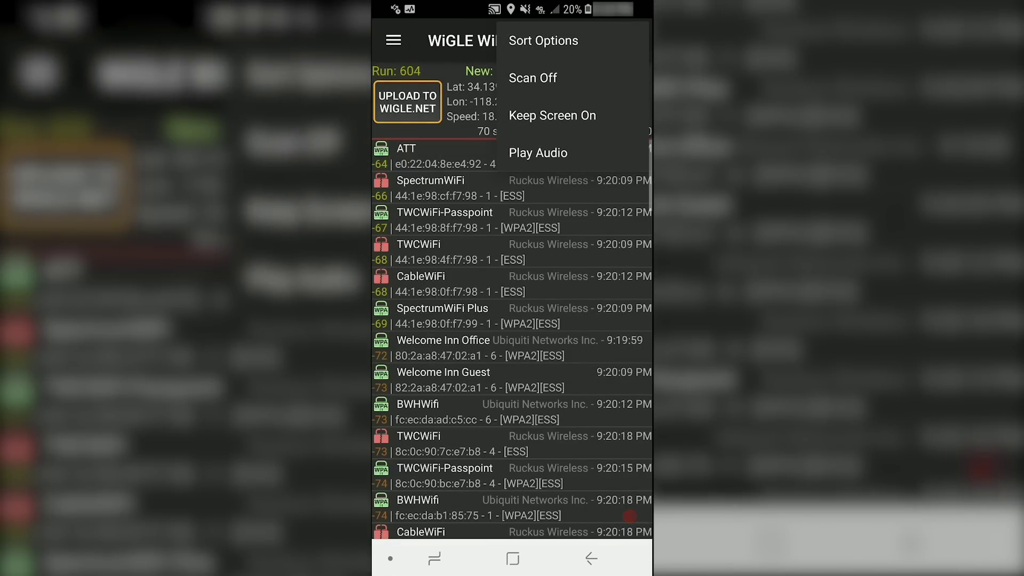
Sort the network list by Crypto so WPA networks group before open ones.
left_click(544, 40)
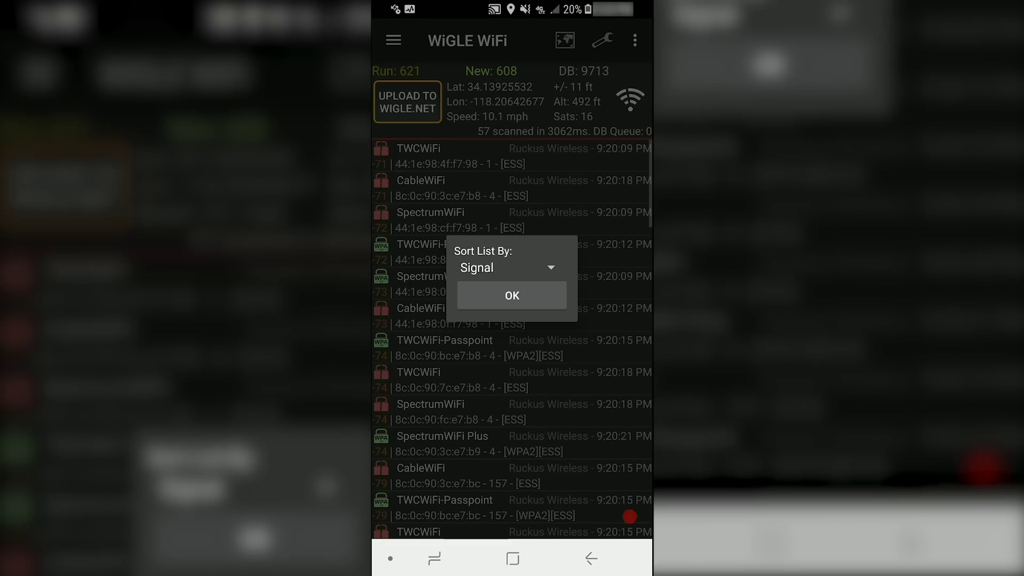
left_click(506, 268)
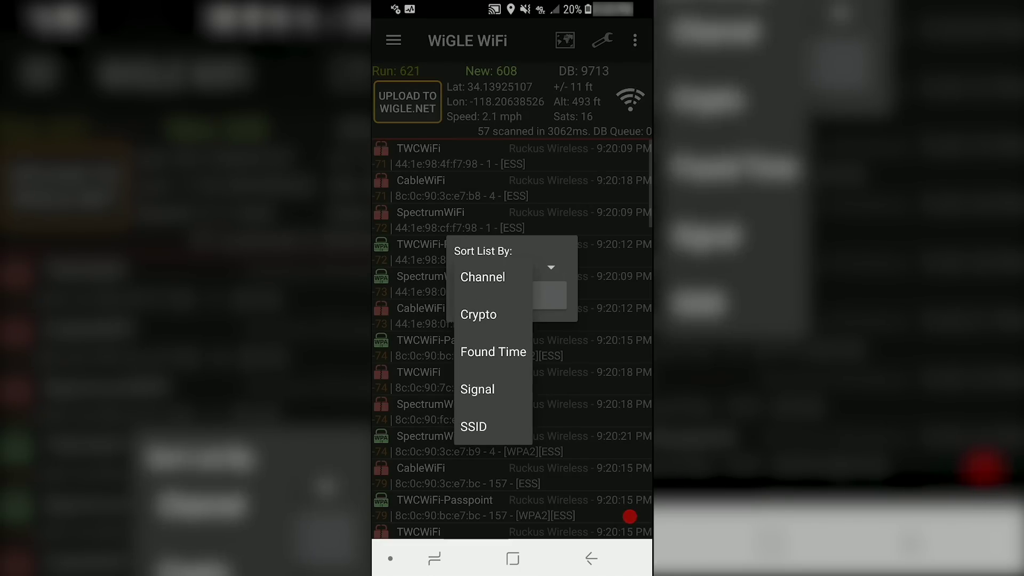
left_click(478, 315)
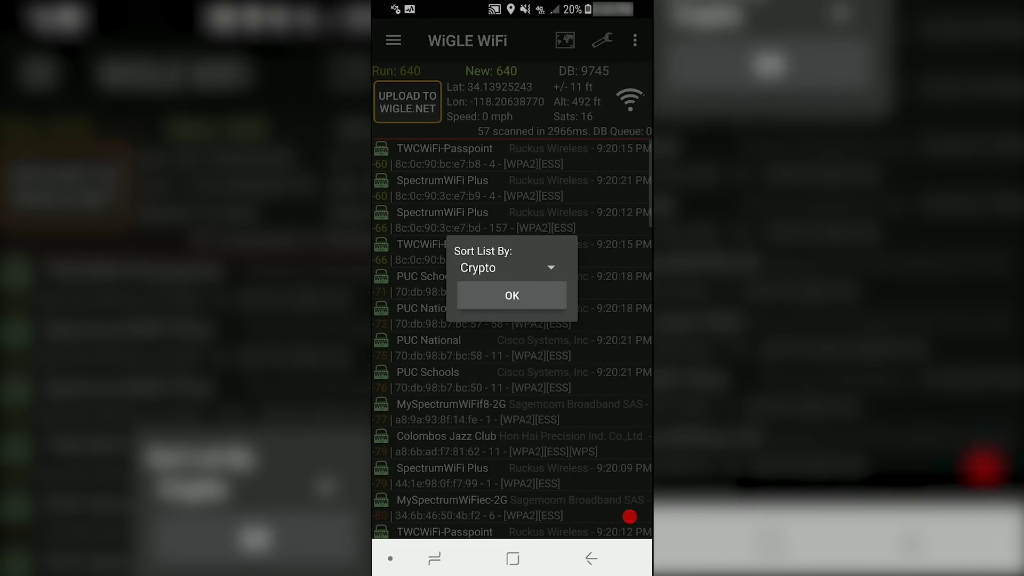
left_click(513, 295)
Scroll through the Crypto-sorted list, then go to the network list filter screen.
scroll(512, 336, "down", 5)
scroll(512, 336, "down", 10)
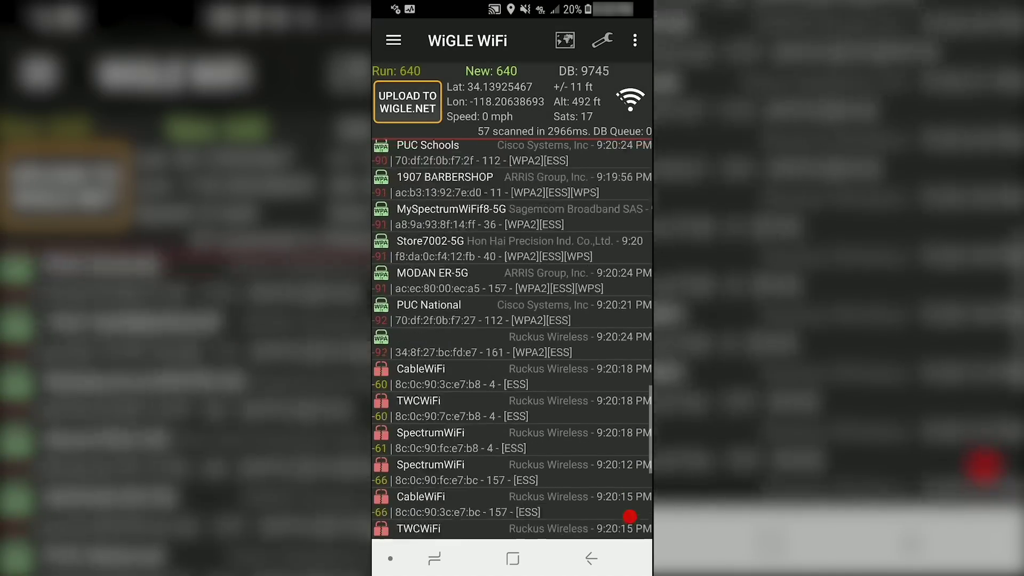
left_click(630, 517)
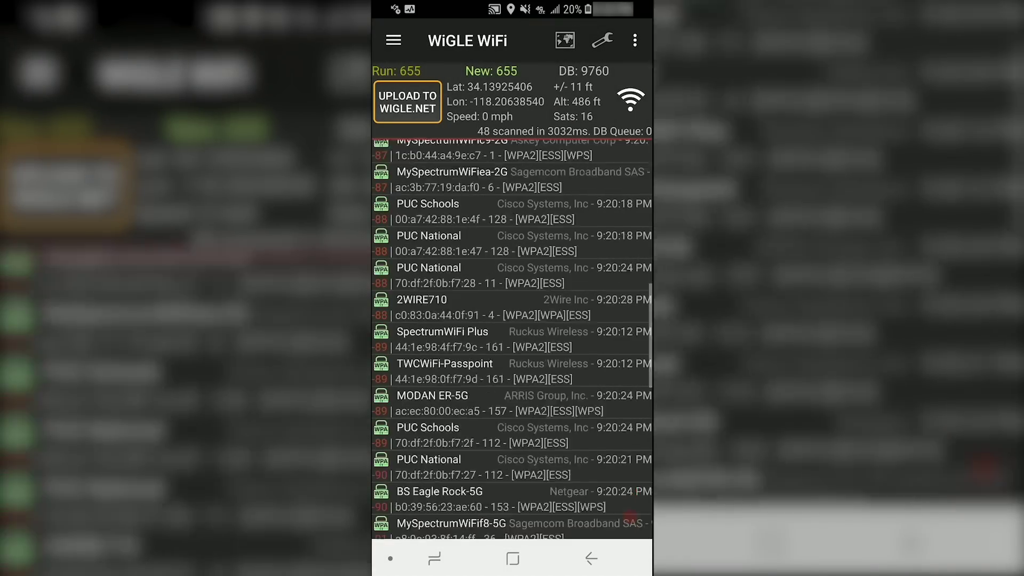
scroll(513, 336, "up", 10)
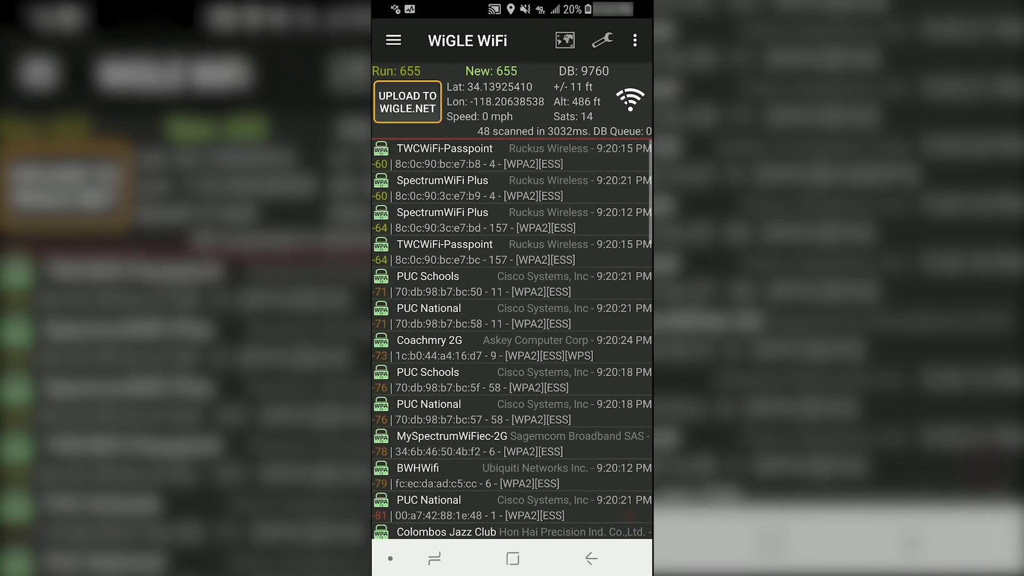
left_click(635, 40)
left_click(592, 558)
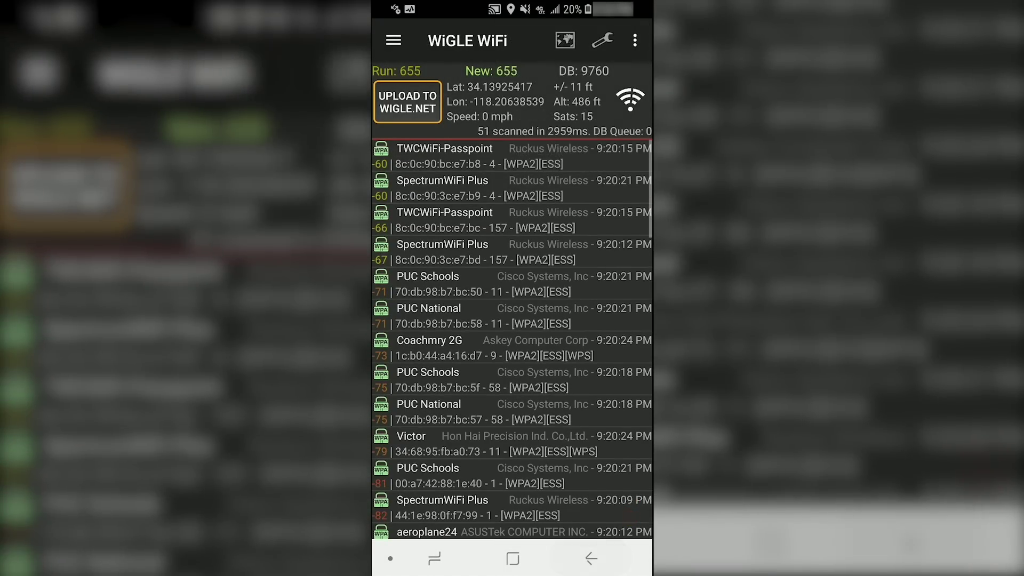
left_click(566, 40)
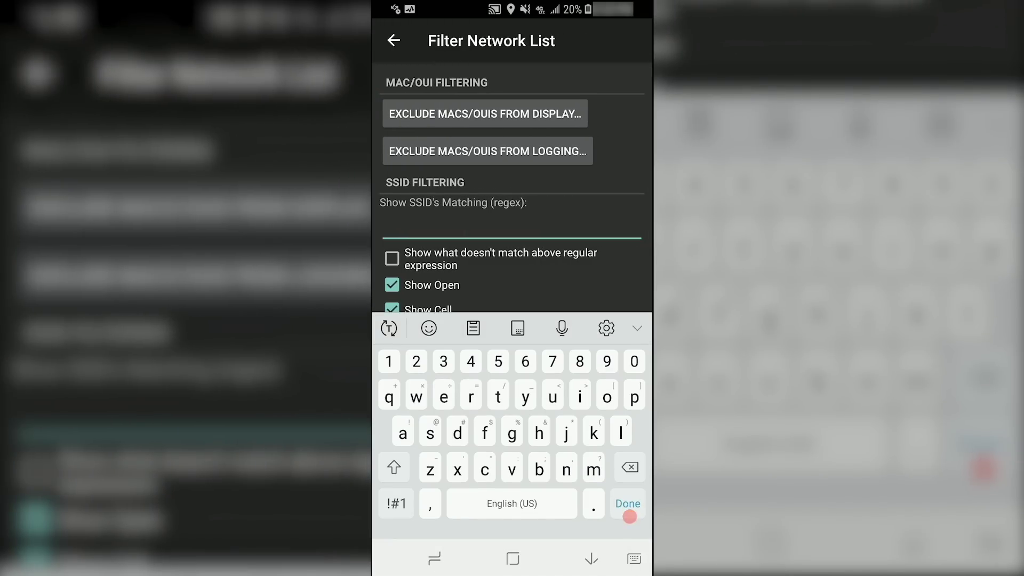
Filter the list to WEP only: hide WPA, cell and open networks, and invert the SSID match.
scroll(512, 187, "down", 2)
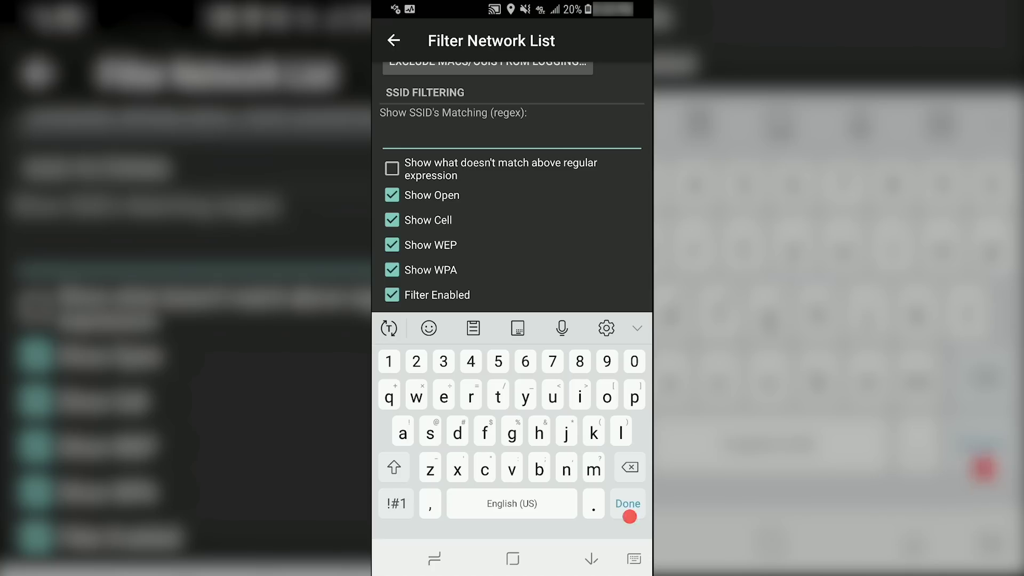
left_click(392, 270)
left_click(392, 220)
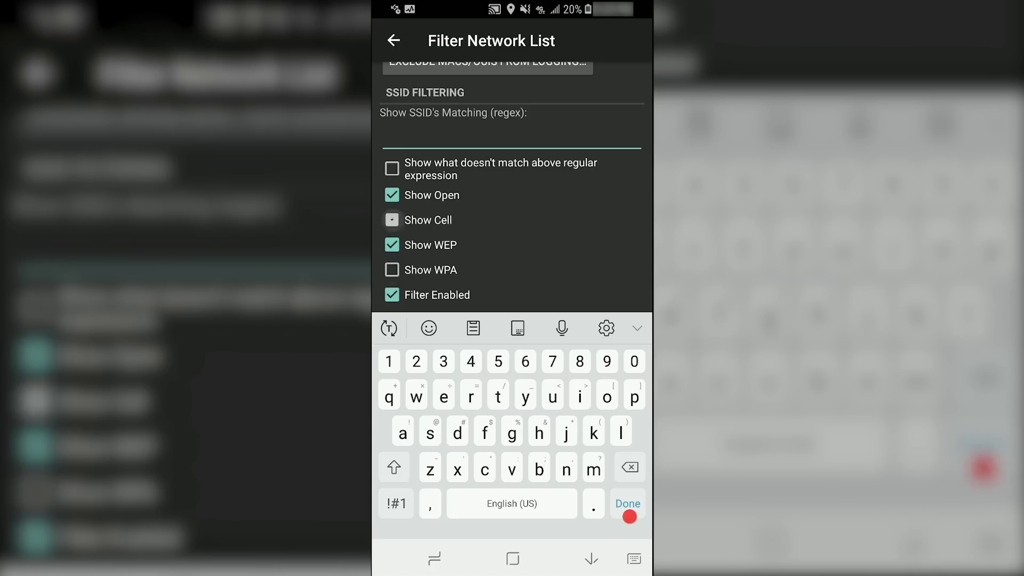
left_click(392, 168)
left_click(392, 195)
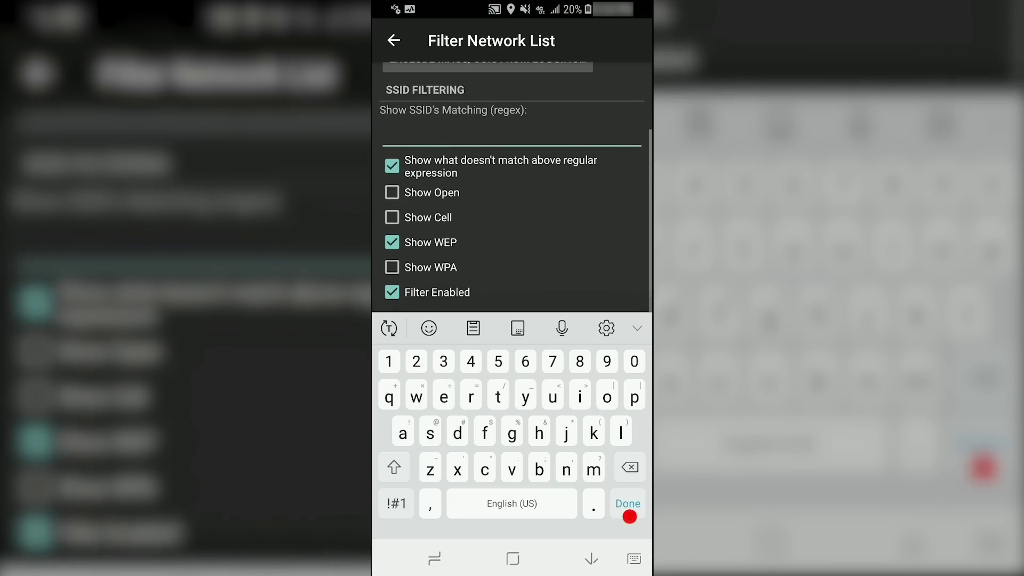
left_click(627, 506)
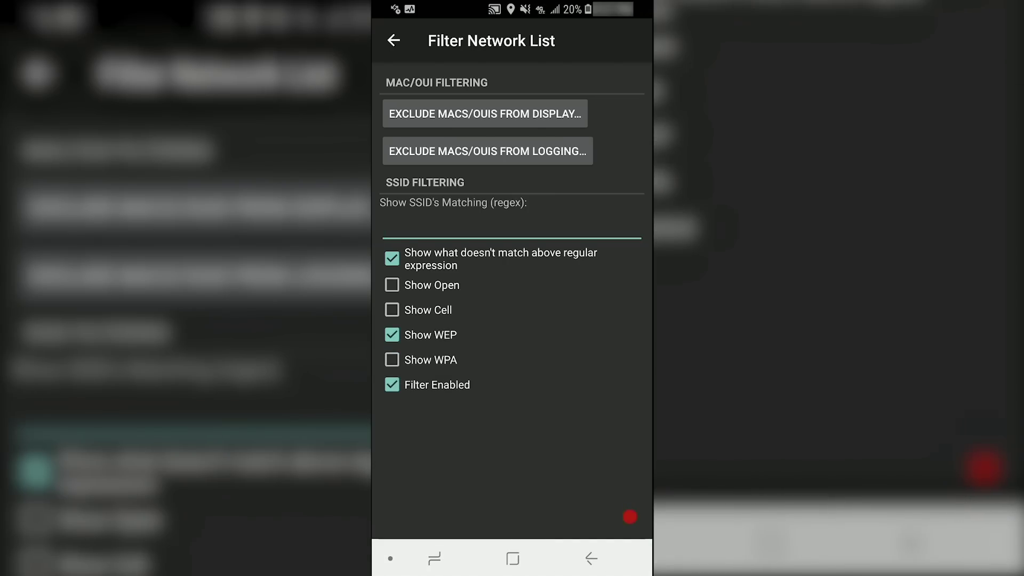
left_click(393, 40)
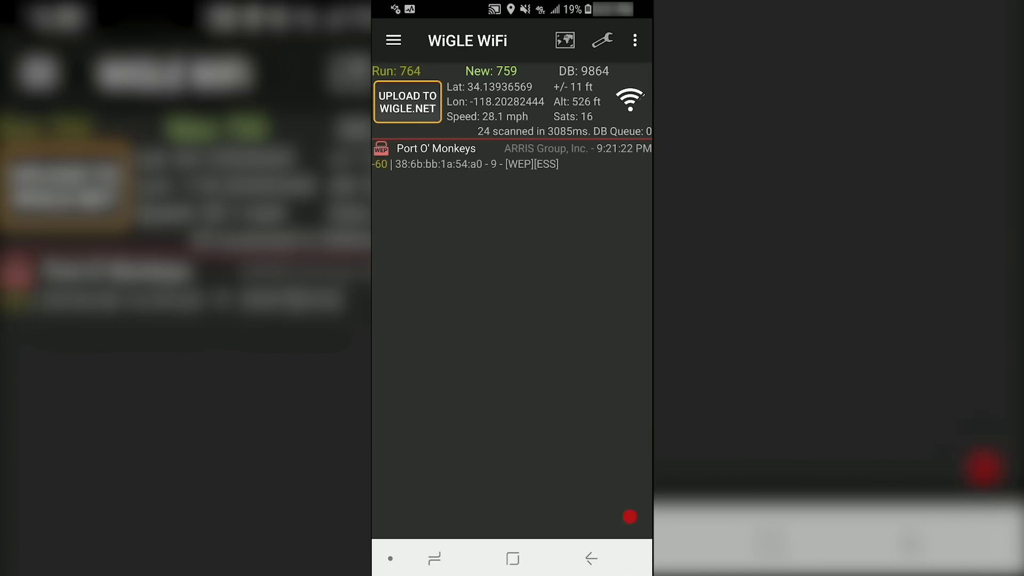
Open the Port O' Monkeys network's details and location map.
left_click(480, 156)
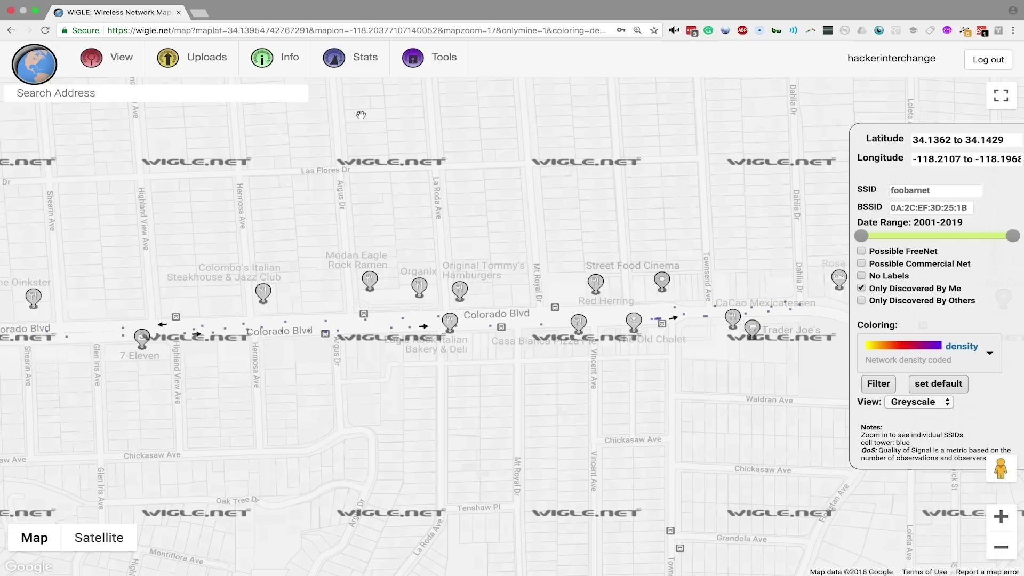
Show the Colorado Blvd map as satellite imagery, pan and zoom in, then zoom out four levels.
left_click_drag(257, 274, 385, 266)
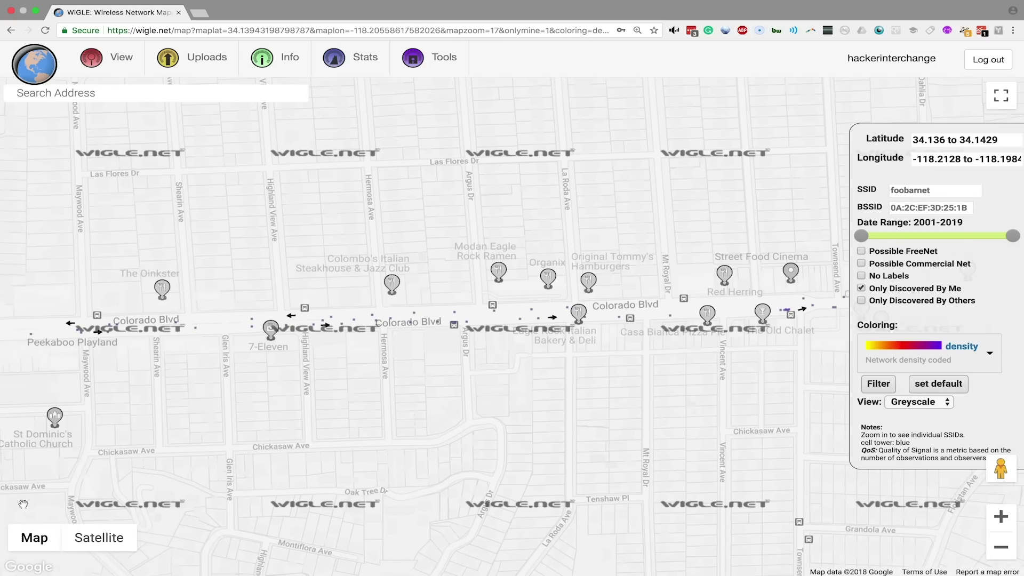
left_click(99, 538)
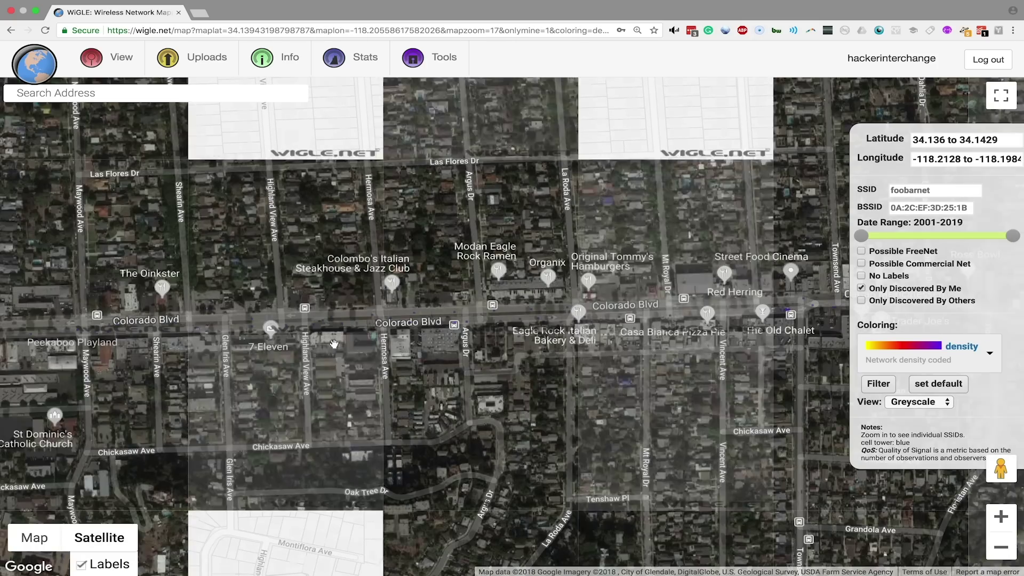
scroll(348, 339, "up", 1)
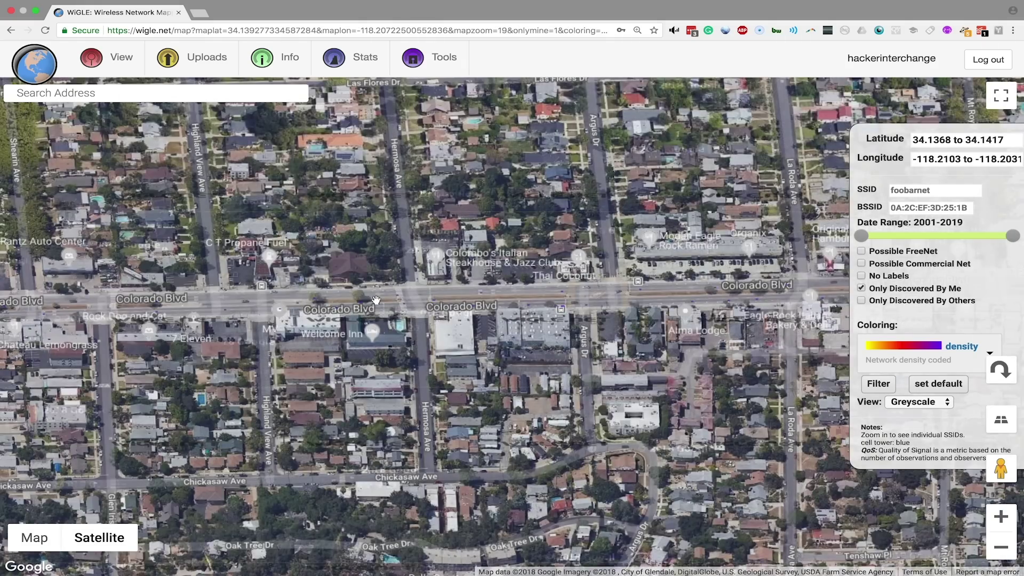
scroll(373, 303, "up", 1)
scroll(388, 306, "up", 1)
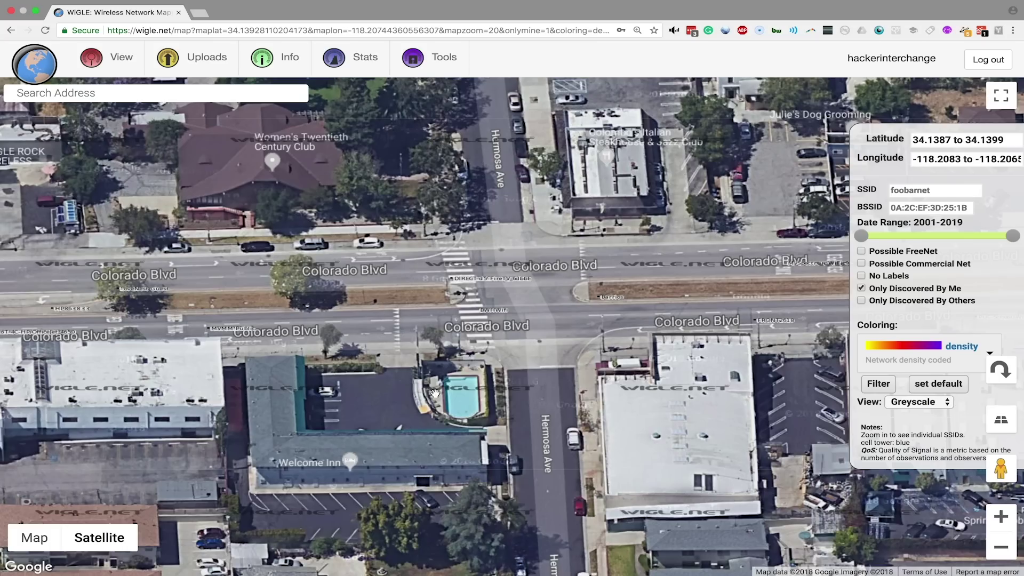
left_click_drag(507, 399, 395, 398)
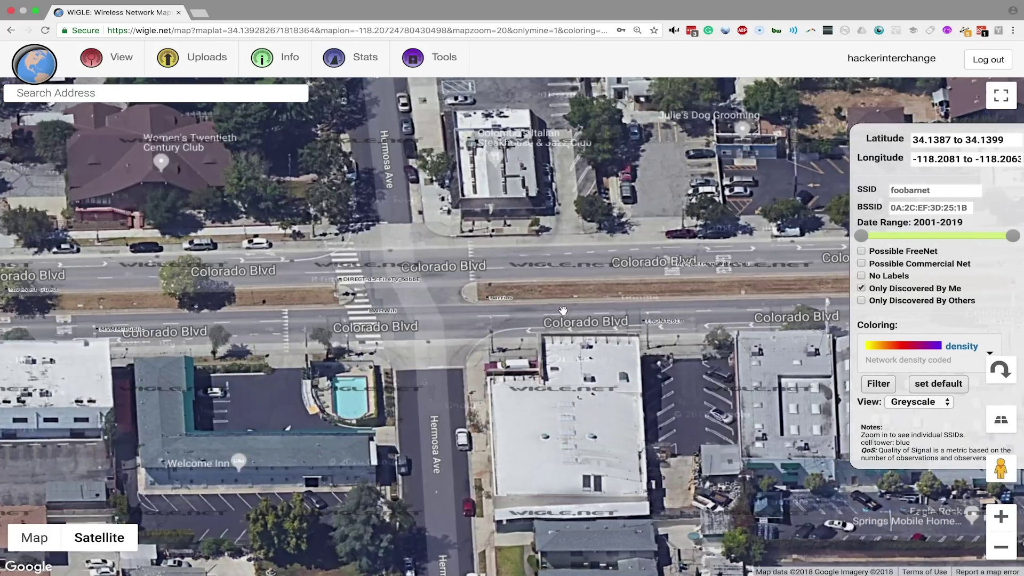
left_click(1001, 548)
left_click(1001, 548)
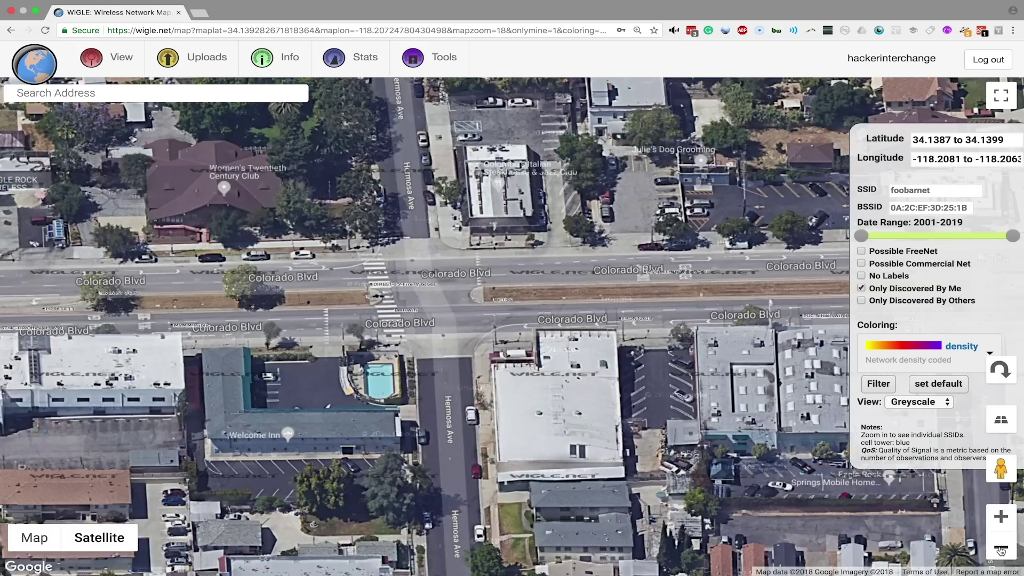
left_click(1001, 547)
left_click(1002, 547)
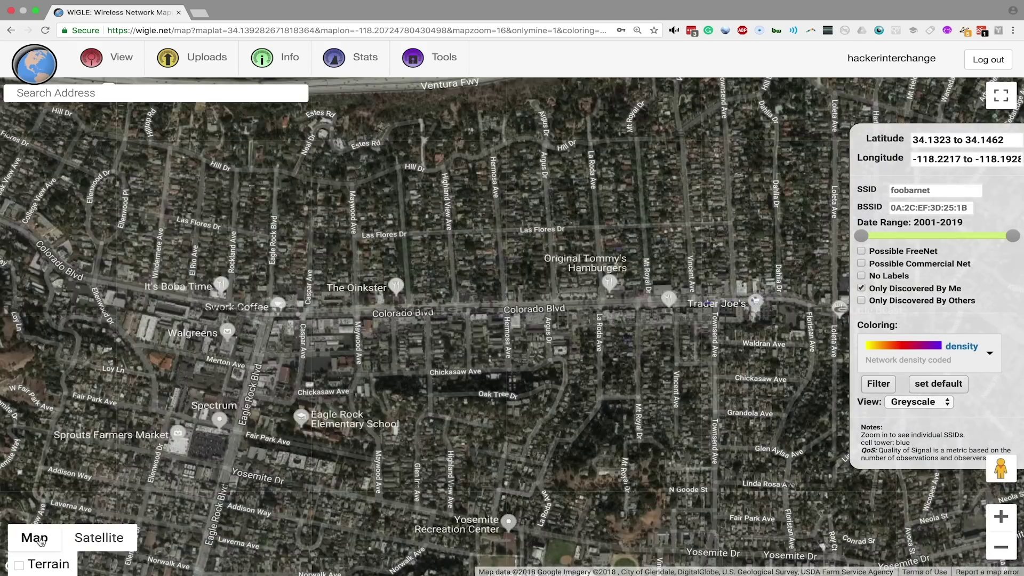
Switch the map to a greyscale road view and pan around Colorado Blvd.
left_click(41, 541)
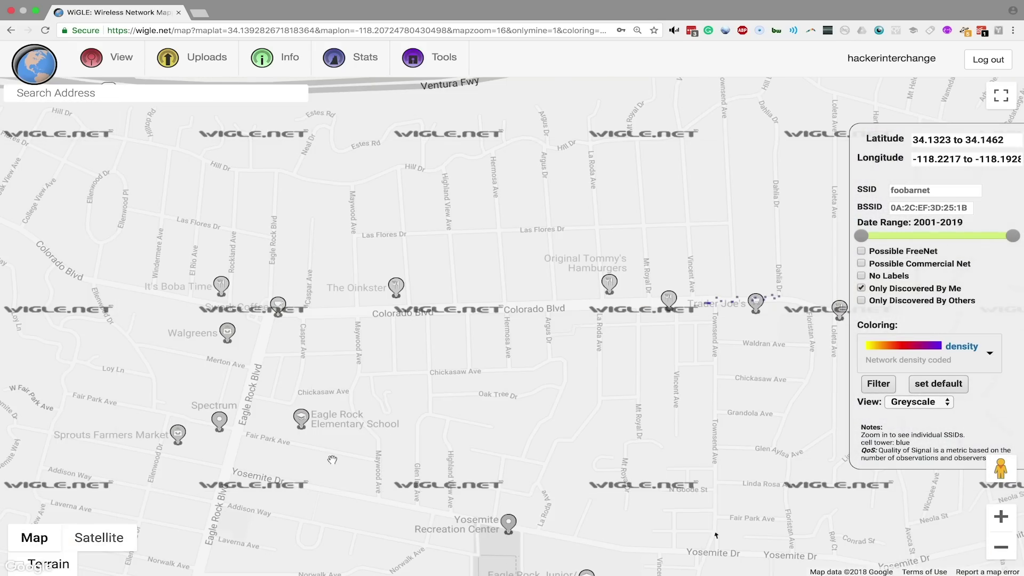
left_click_drag(526, 351, 402, 349)
left_click_drag(516, 347, 467, 340)
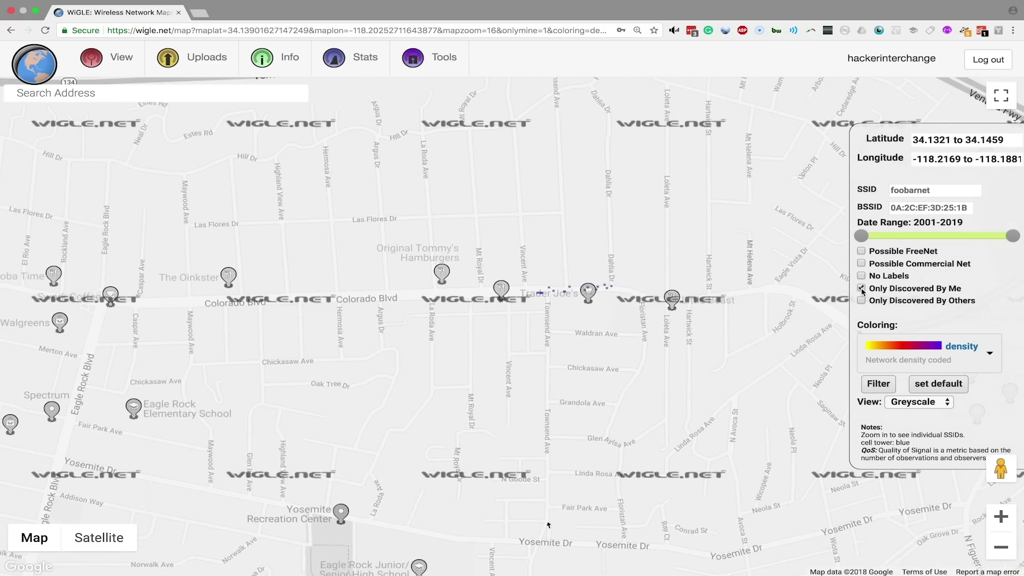
Apply the filter to show everyone's networks, then open the basic network search page.
left_click(883, 385)
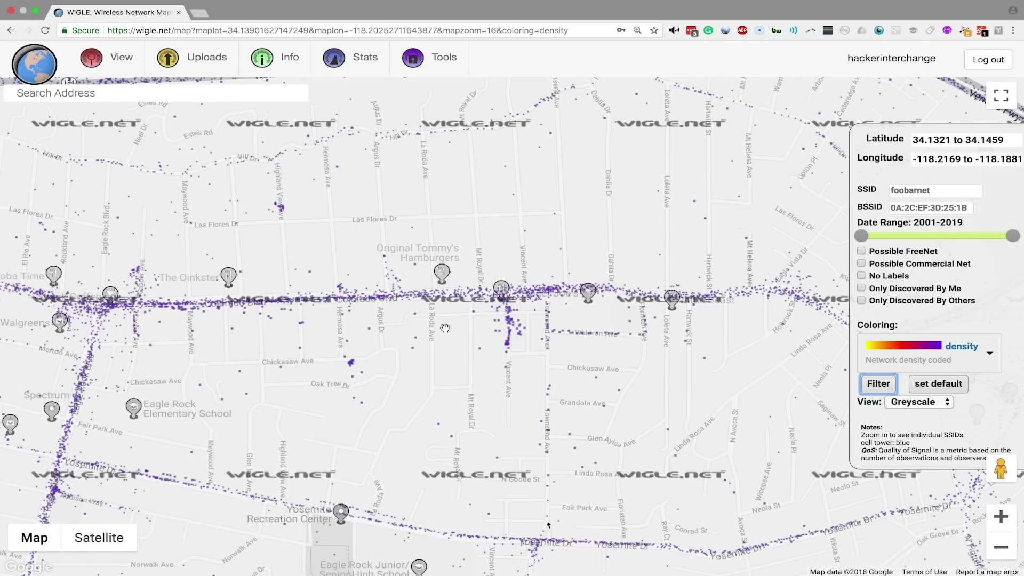
left_click_drag(401, 315, 420, 316)
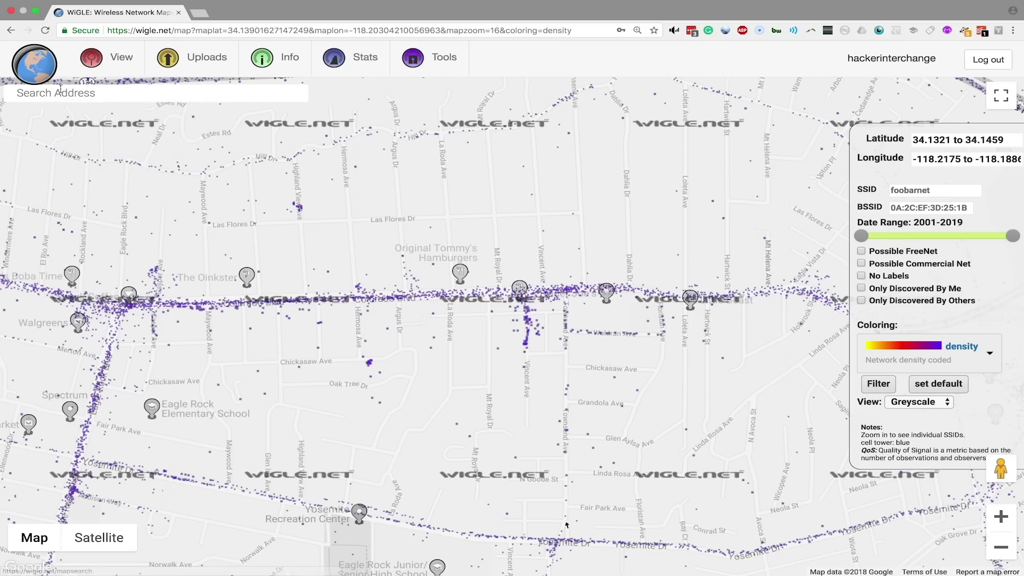
mouse_move(114, 51)
left_click(123, 95)
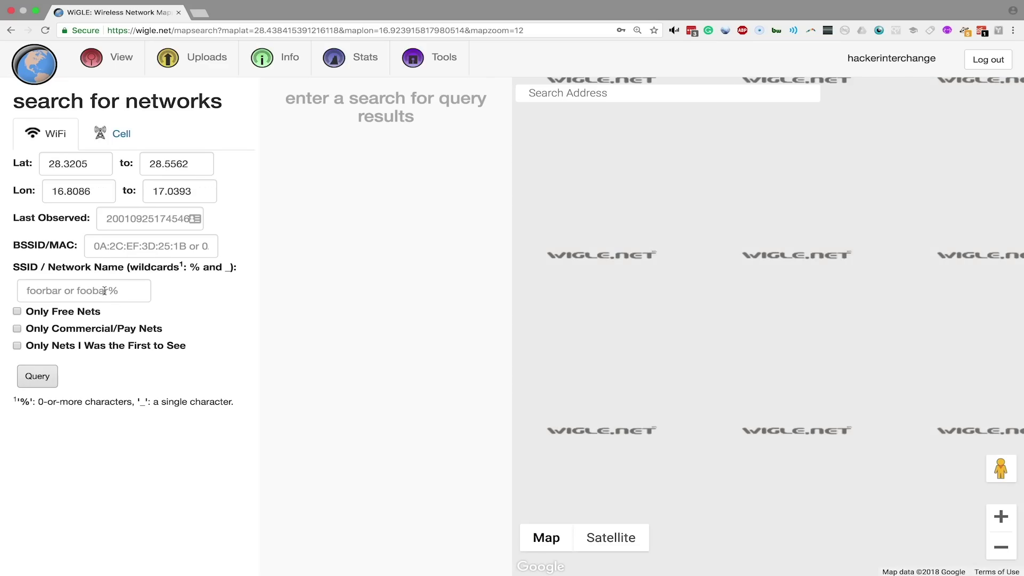
On the basic Network Search page, move between the BSSID/MAC and SSID fields.
left_click(105, 291)
left_click(135, 247)
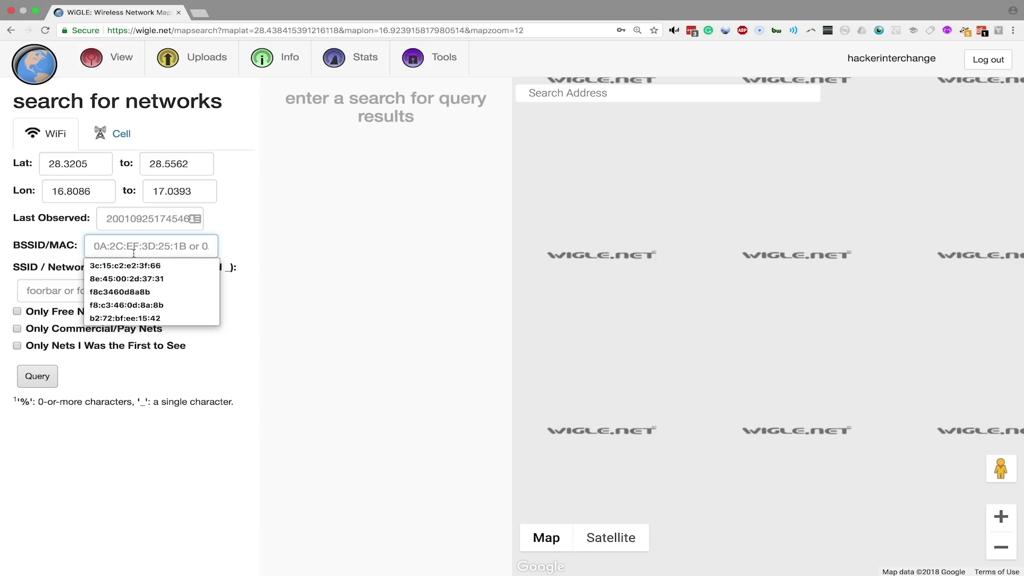
key("Tab")
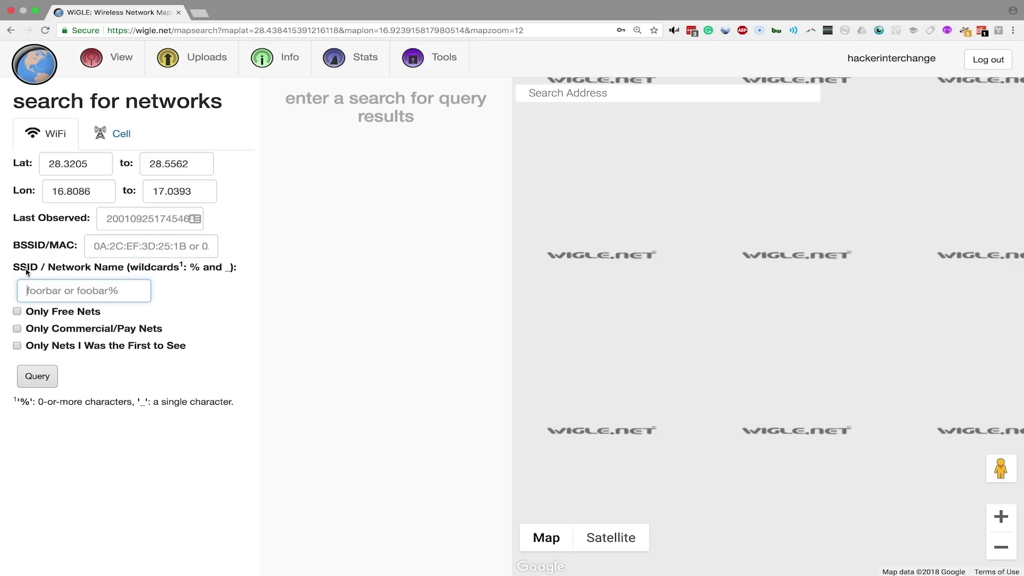
Switch to Advanced Search and query the exact SSID 'FBI Stakeout Van'.
mouse_move(83, 63)
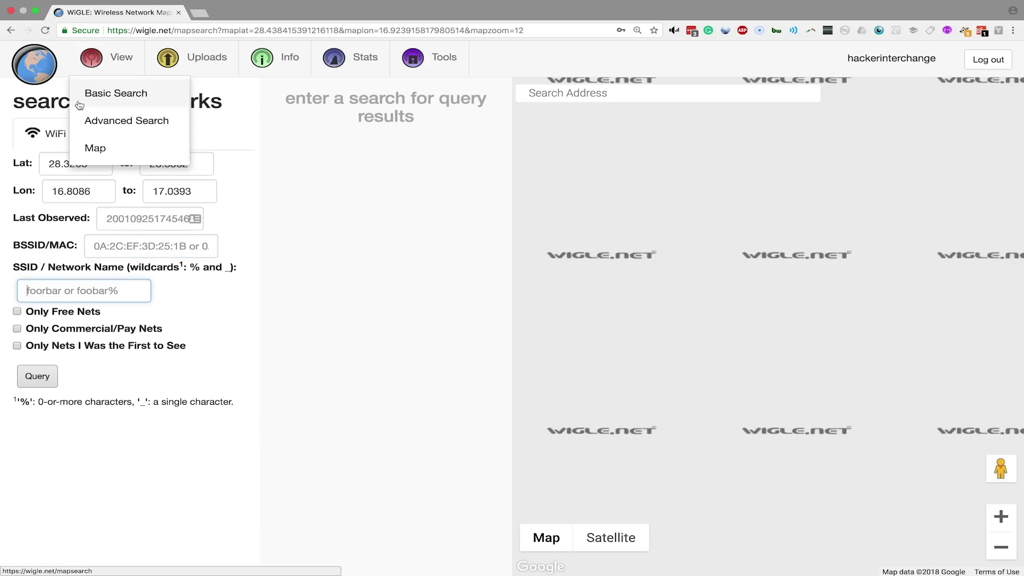
left_click(88, 119)
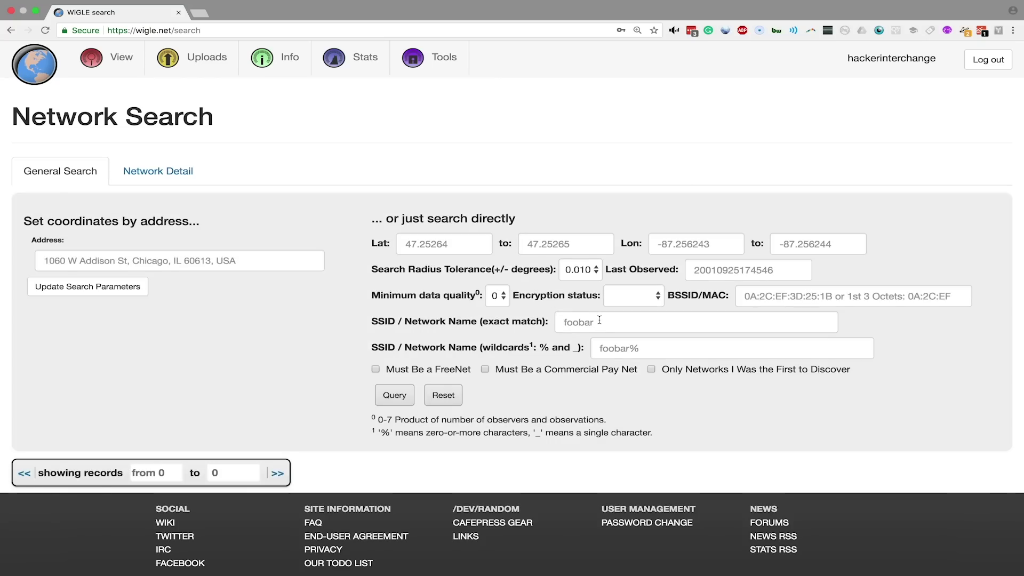
left_click(605, 321)
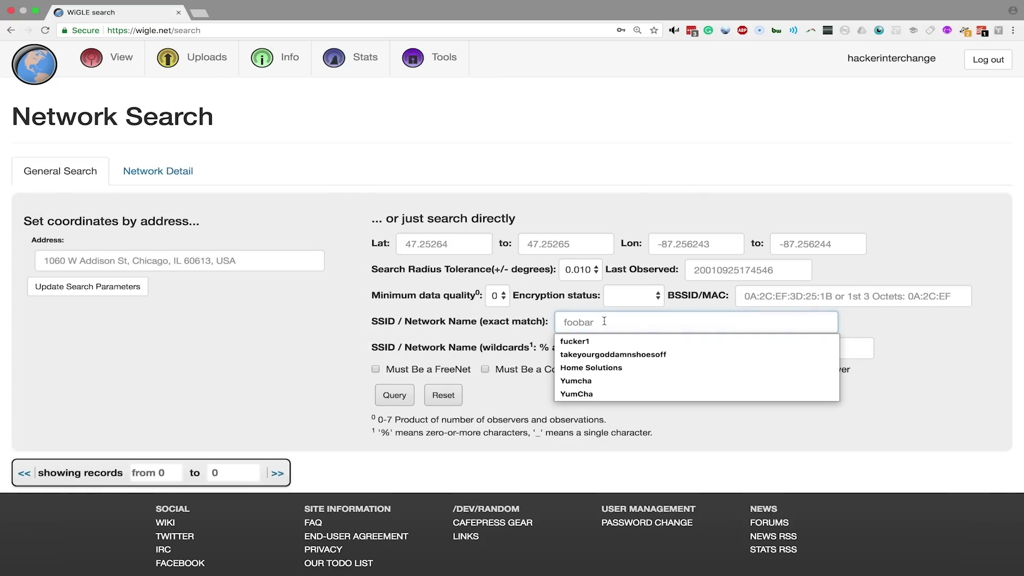
type("FBI Stakeout Van")
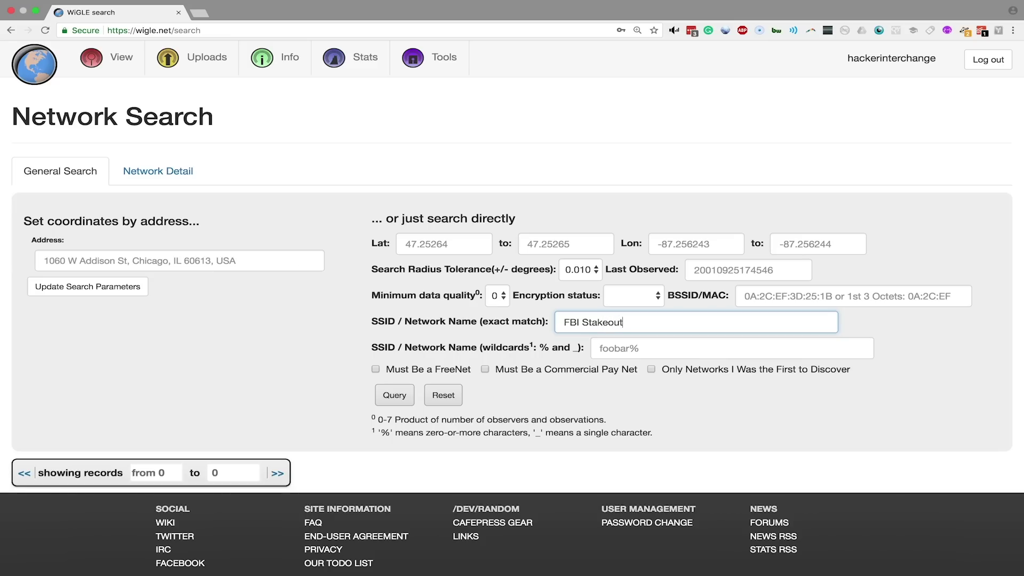
left_click(395, 396)
Scroll through the 85 FBI Stakeout Van search results.
scroll(395, 402, "down", 3)
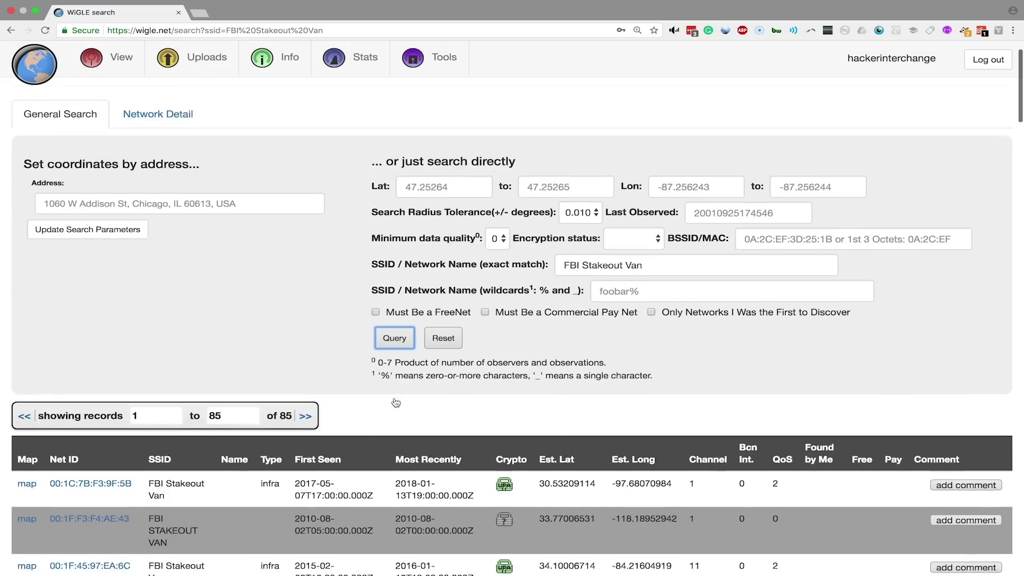
scroll(395, 401, "down", 12)
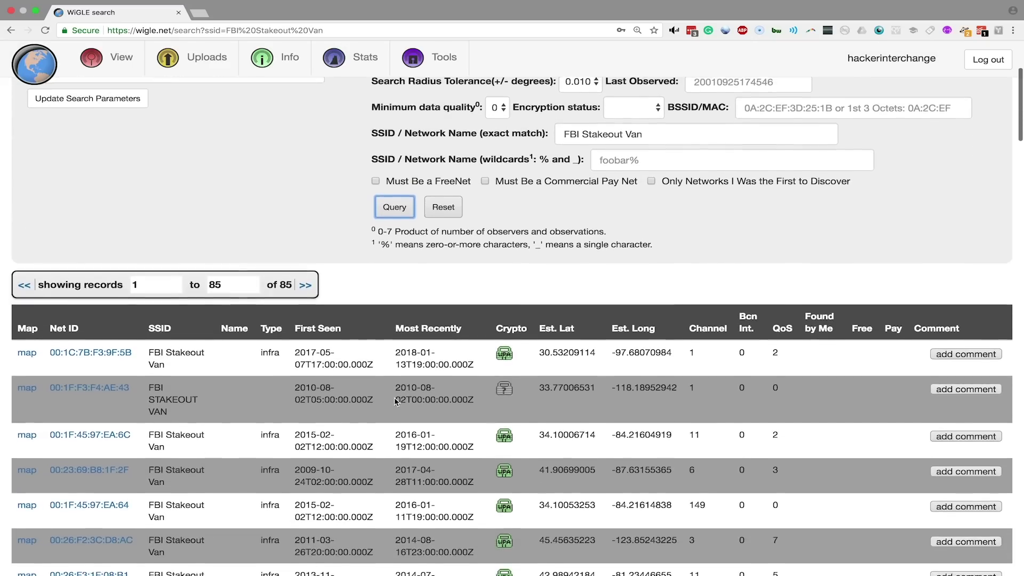
scroll(395, 401, "down", 5)
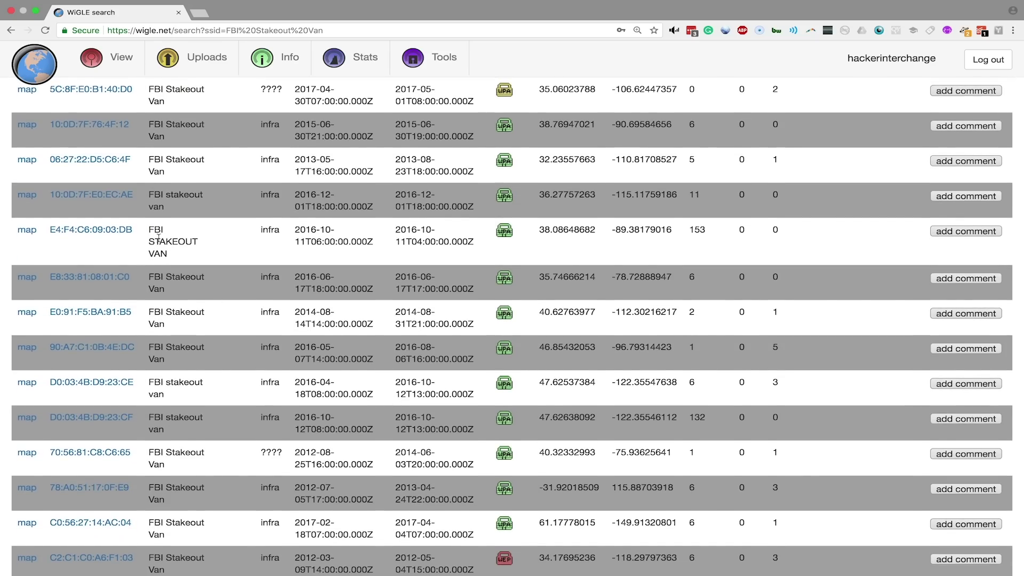
scroll(220, 280, "down", 4)
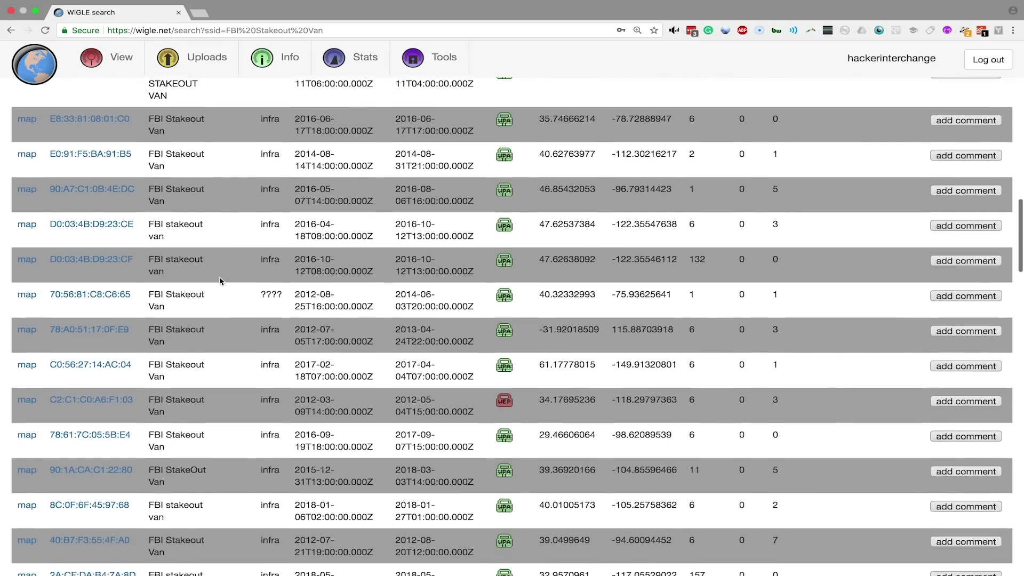
scroll(220, 276, "down", 15)
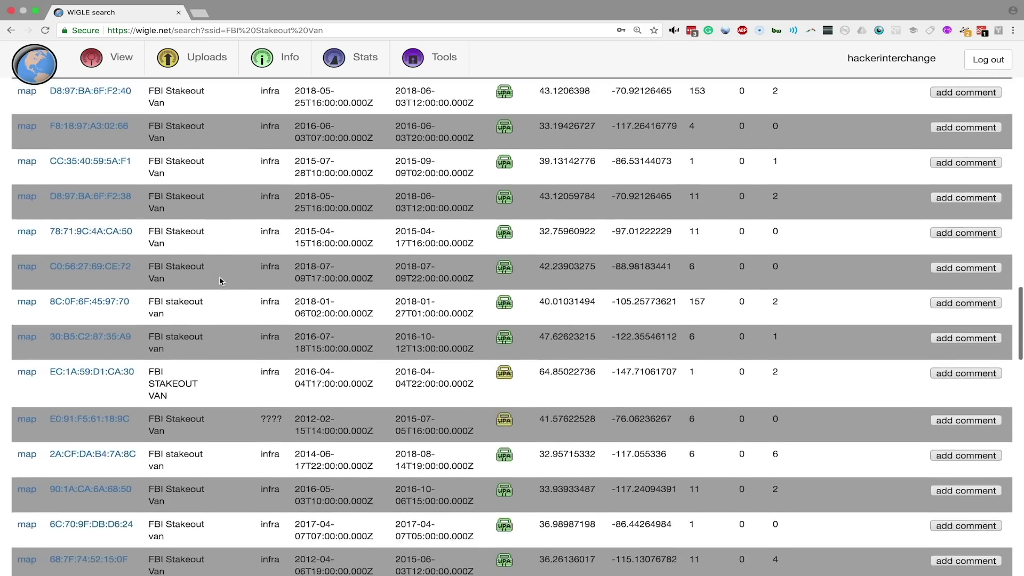
scroll(219, 276, "down", 4)
scroll(219, 277, "up", 12)
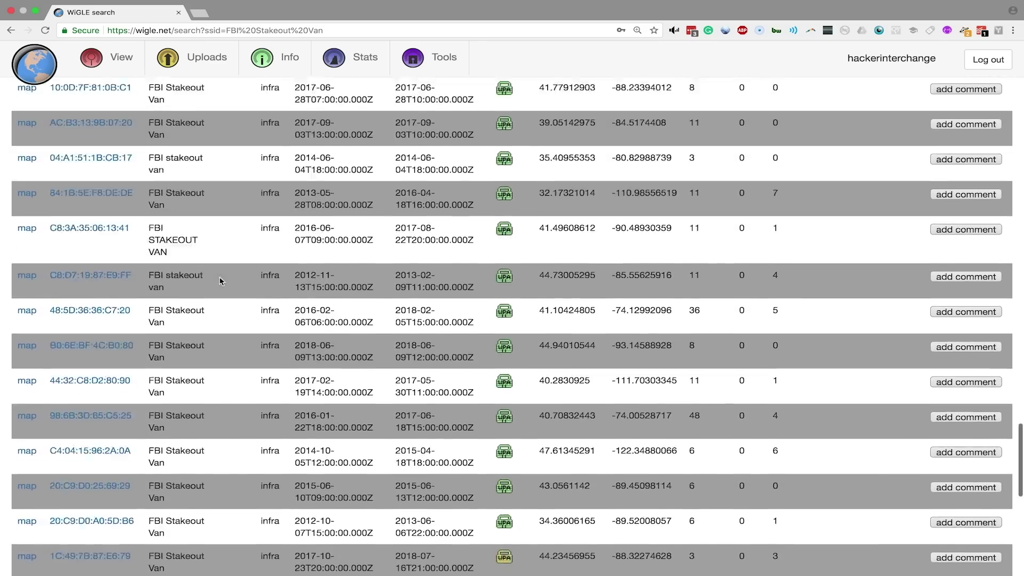
scroll(220, 276, "up", 20)
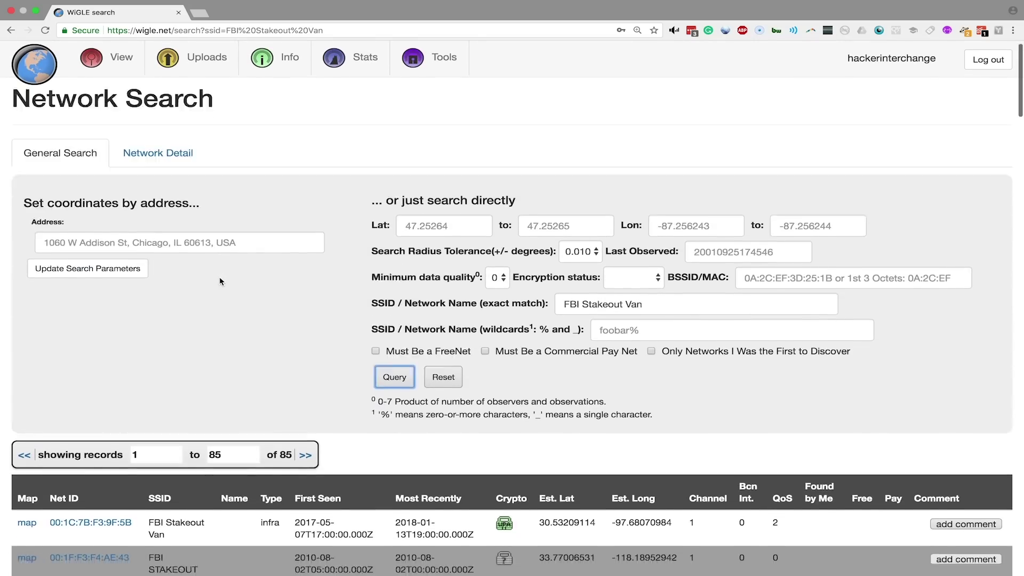
scroll(219, 276, "down", 7)
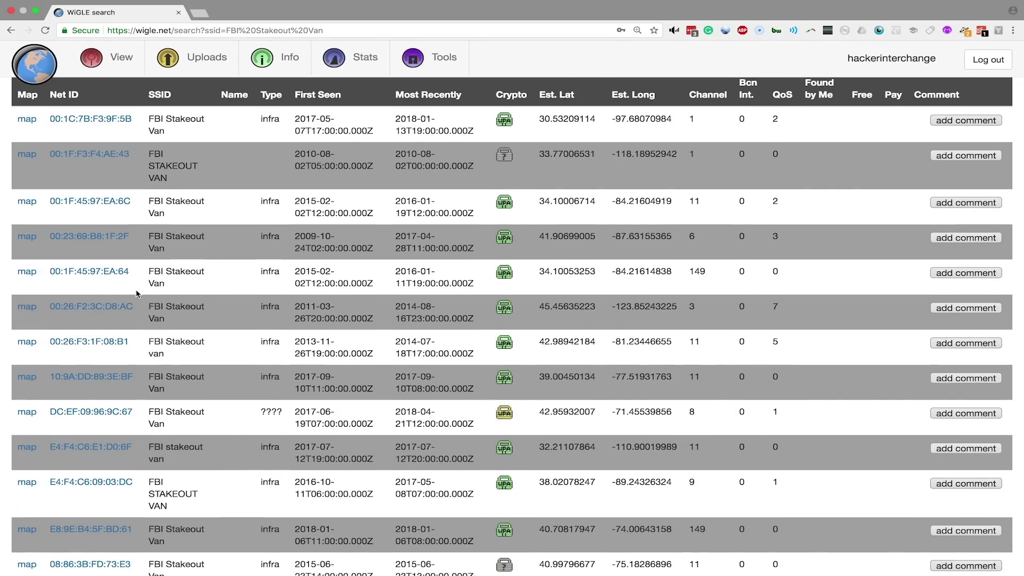
scroll(141, 290, "up", 2)
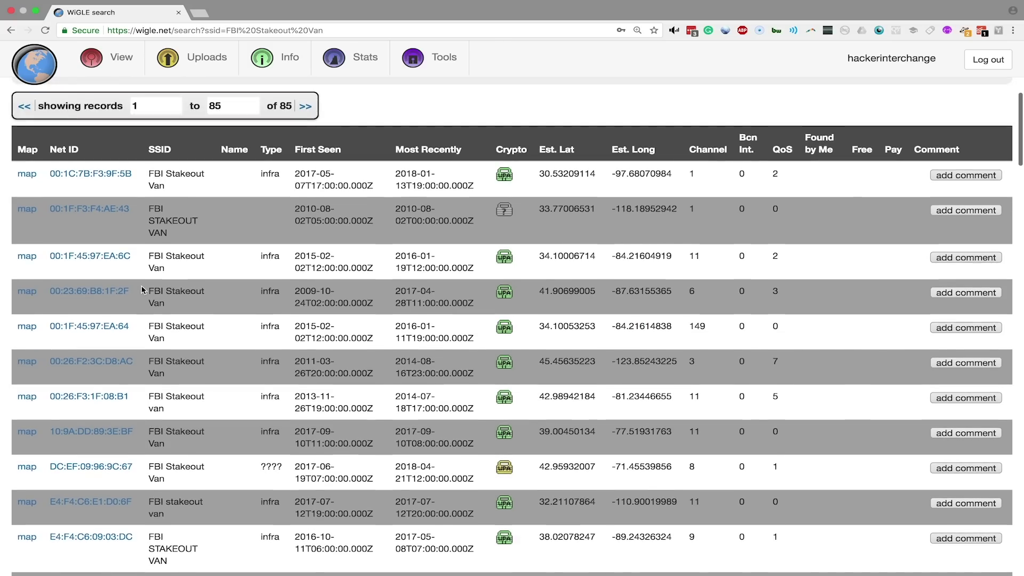
View one network's location near Alpharetta, Georgia on the map, then close it.
left_click(27, 326)
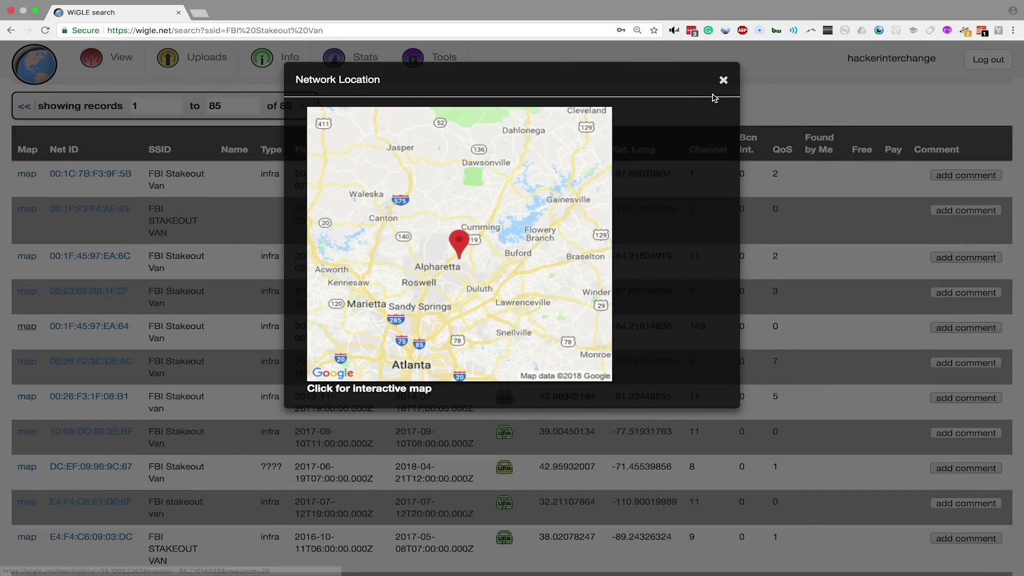
left_click(723, 80)
scroll(330, 276, "up", 7)
Set the address to los angeles, reset the SSID, fill the coordinates, and query.
scroll(329, 276, "down", 1)
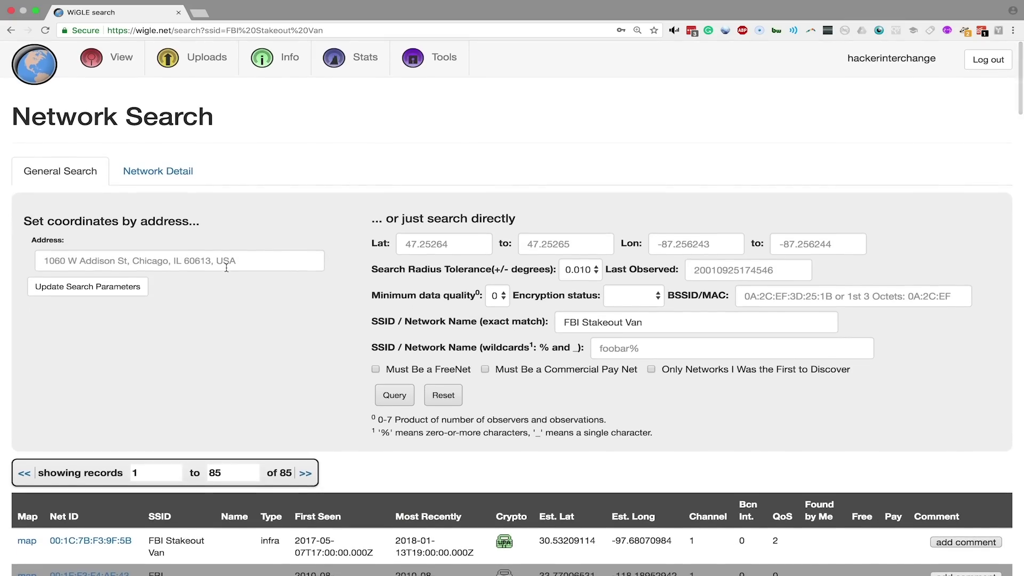
left_click(225, 264)
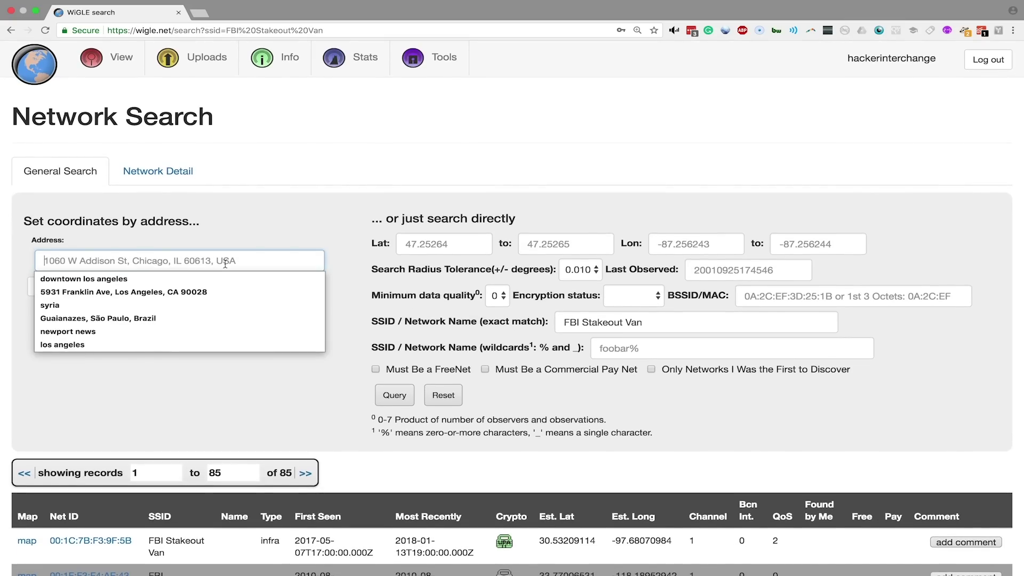
type("los angeles")
left_click(220, 279)
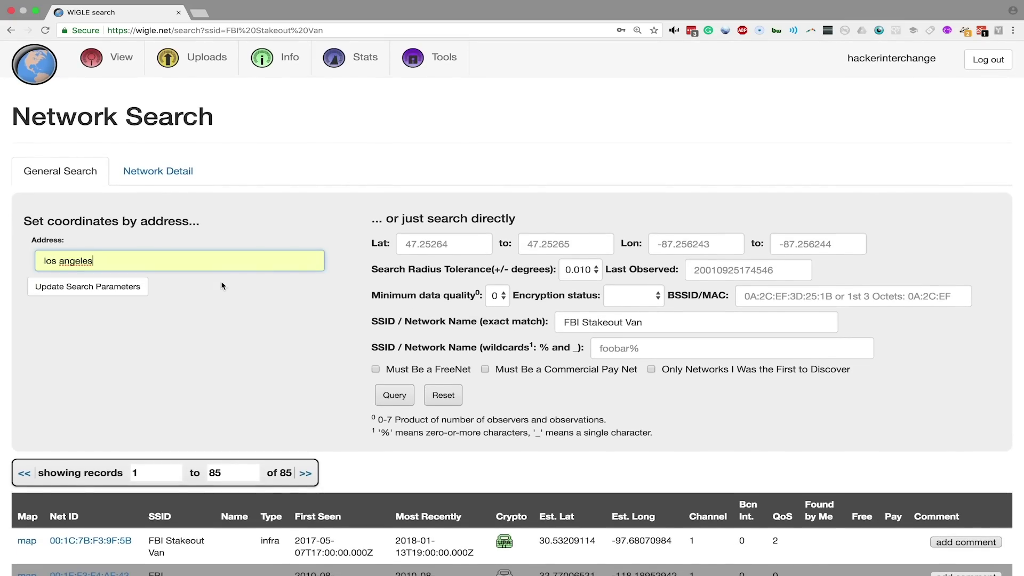
left_click(445, 396)
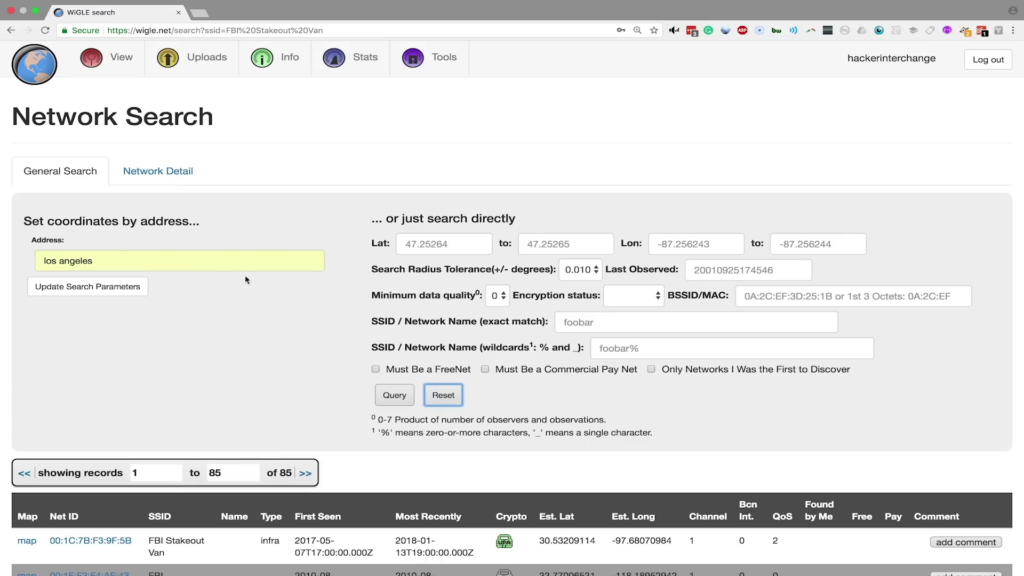
left_click(136, 287)
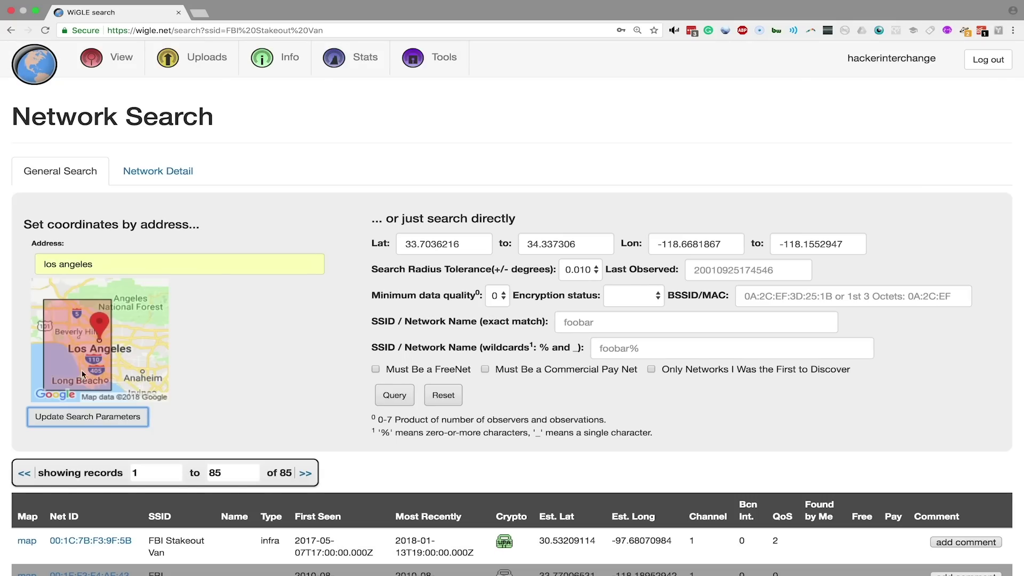
left_click(395, 396)
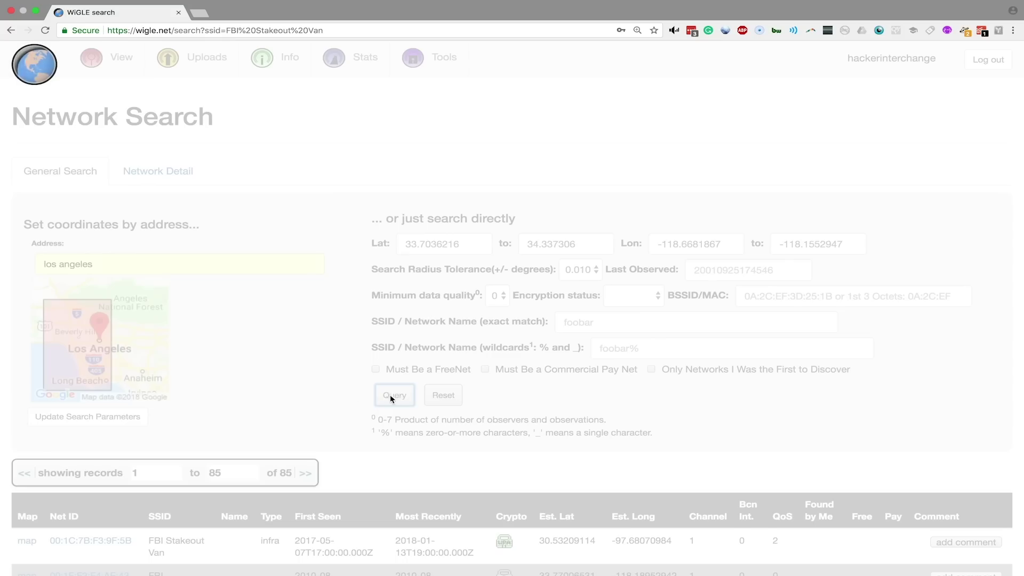
Show the first Los Angeles network's location on the map, then close it.
scroll(276, 369, "down", 3)
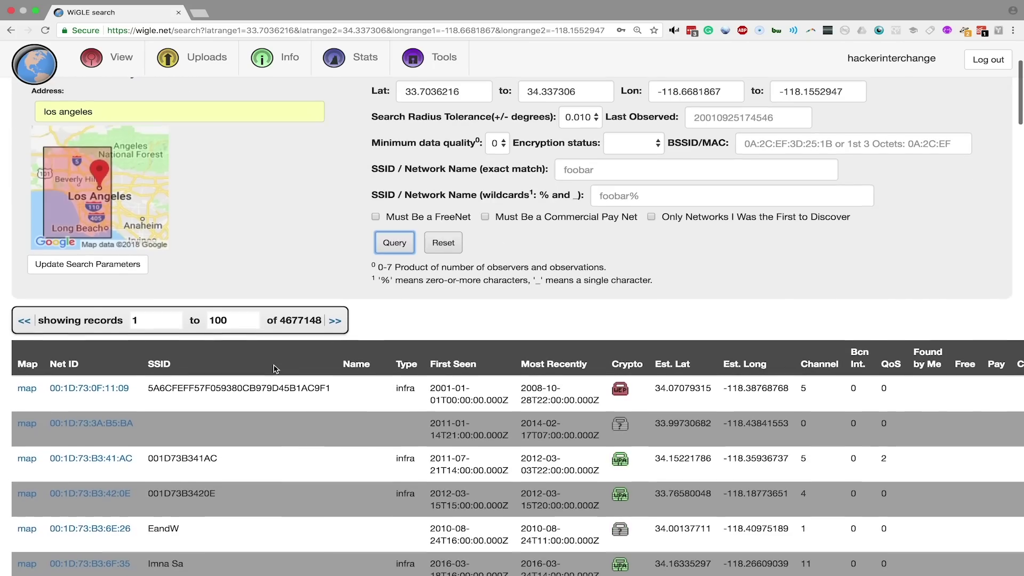
left_click(25, 393)
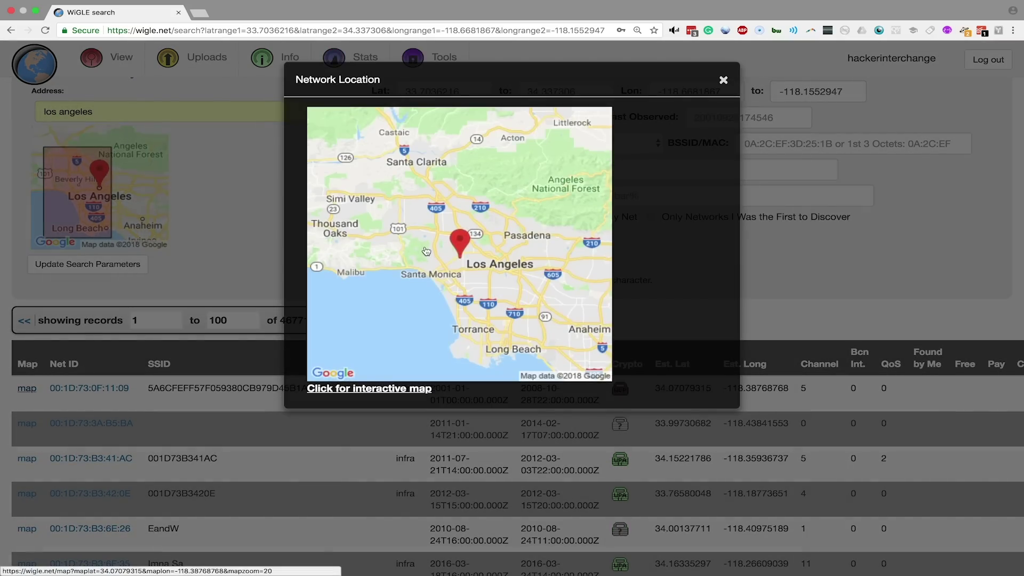
left_click(724, 80)
scroll(620, 219, "down", 2)
Search Los Angeles for the exact SSID 'FBI Stakeout Van' chosen from autofill.
scroll(621, 219, "up", 3)
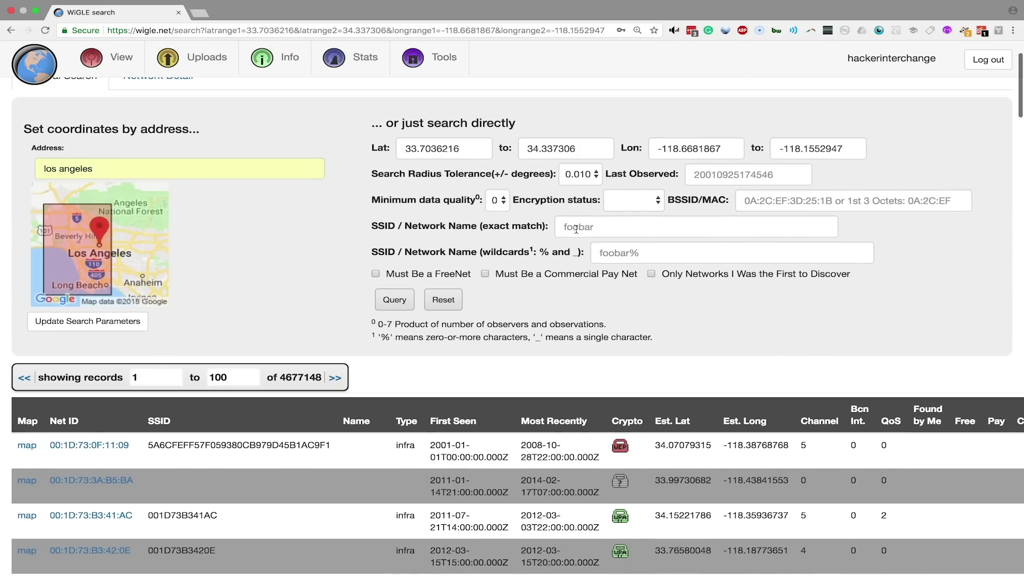
left_click(620, 221)
type("f")
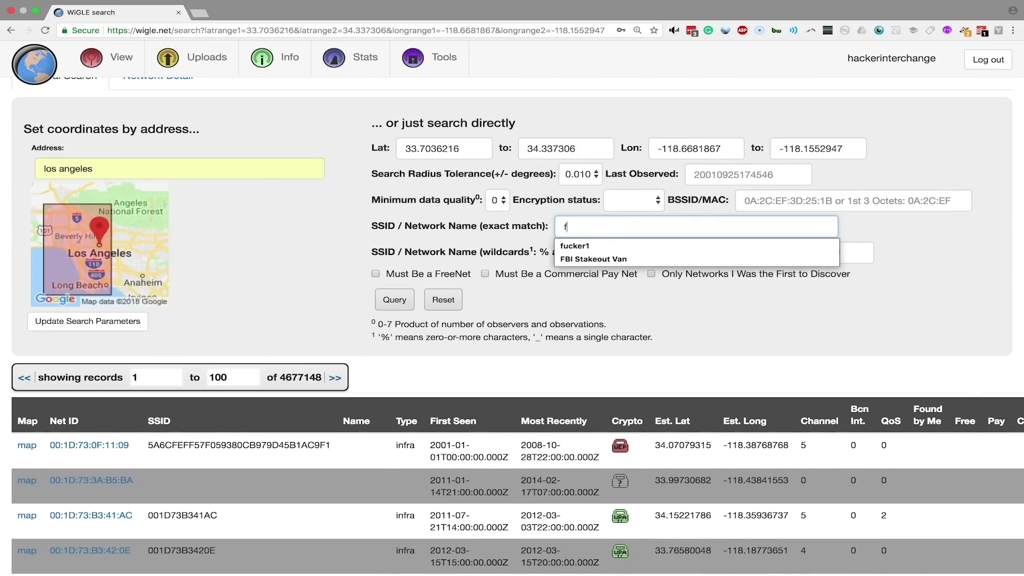
left_click(614, 259)
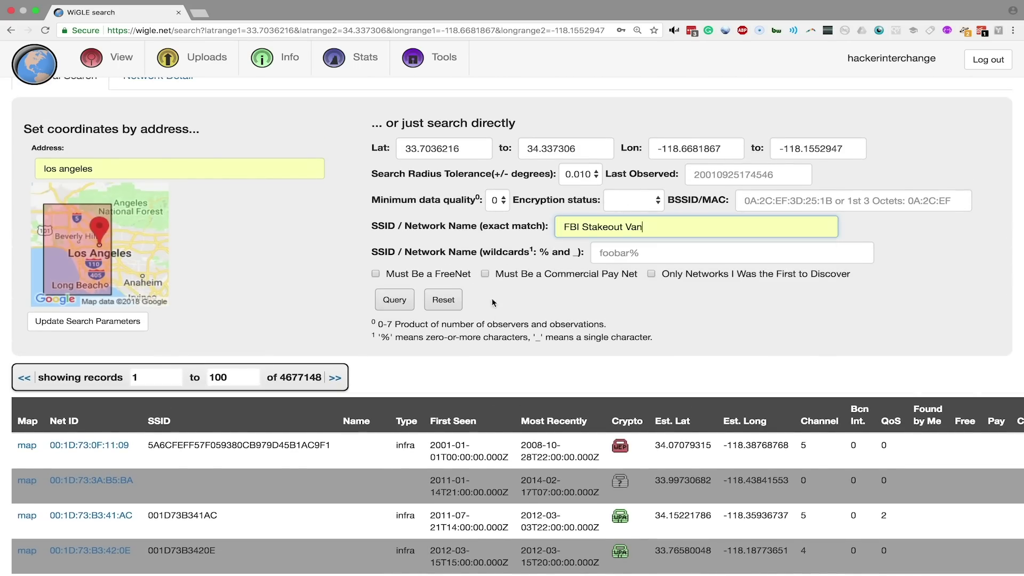
left_click(393, 304)
Load more results to see all 3 matching networks.
scroll(362, 361, "down", 3)
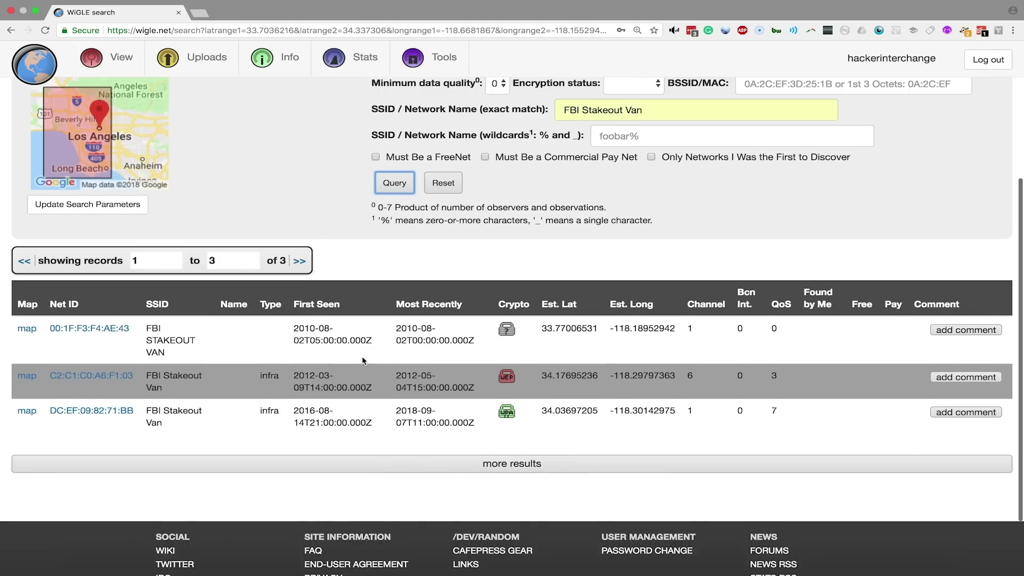
left_click(236, 508)
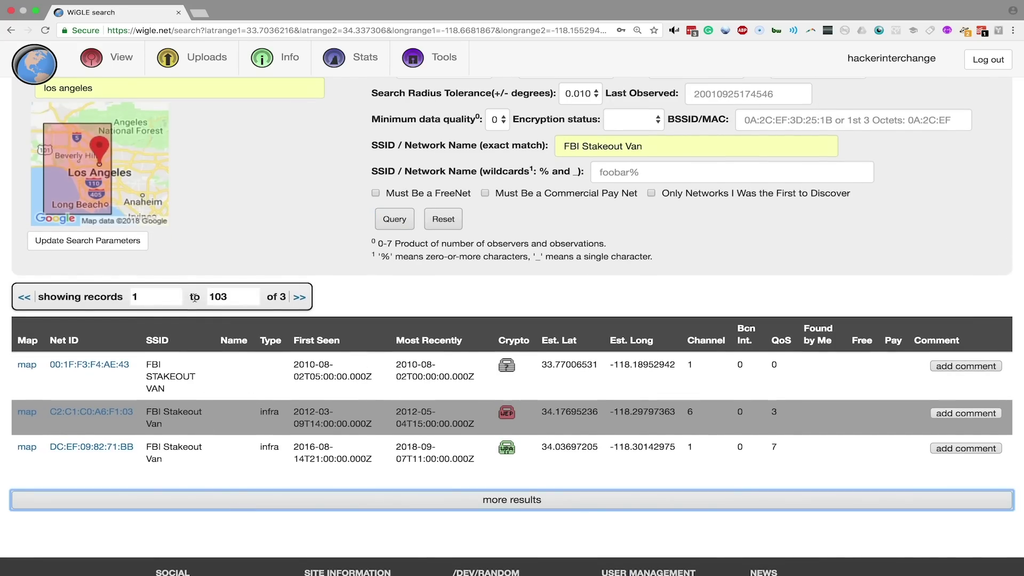
scroll(227, 344, "down", 4)
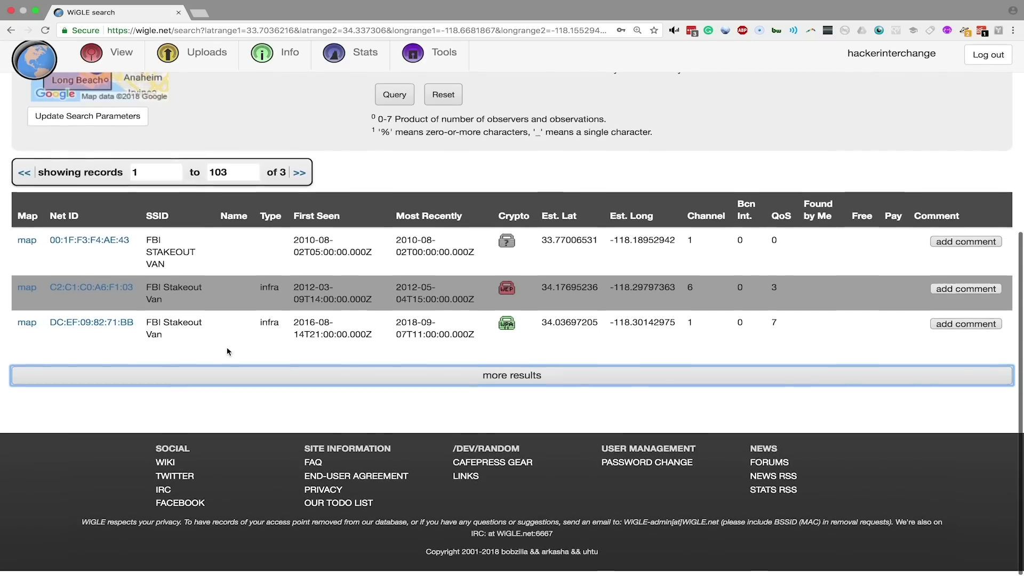
scroll(228, 349, "up", 10)
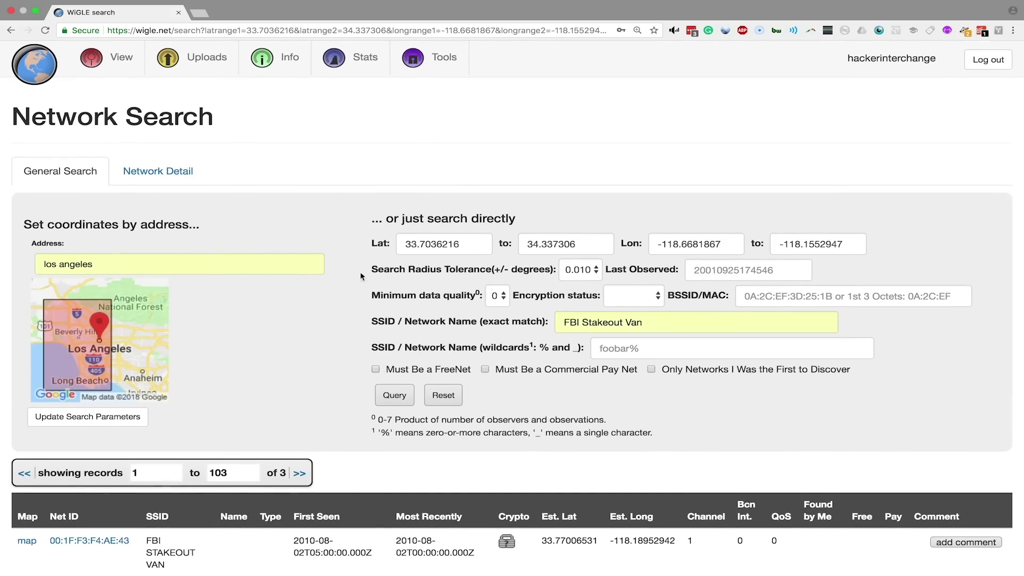
Replace 'FBI Stakeout Van' with 'iphone' in the exact SSID field and search.
triple_click(605, 321)
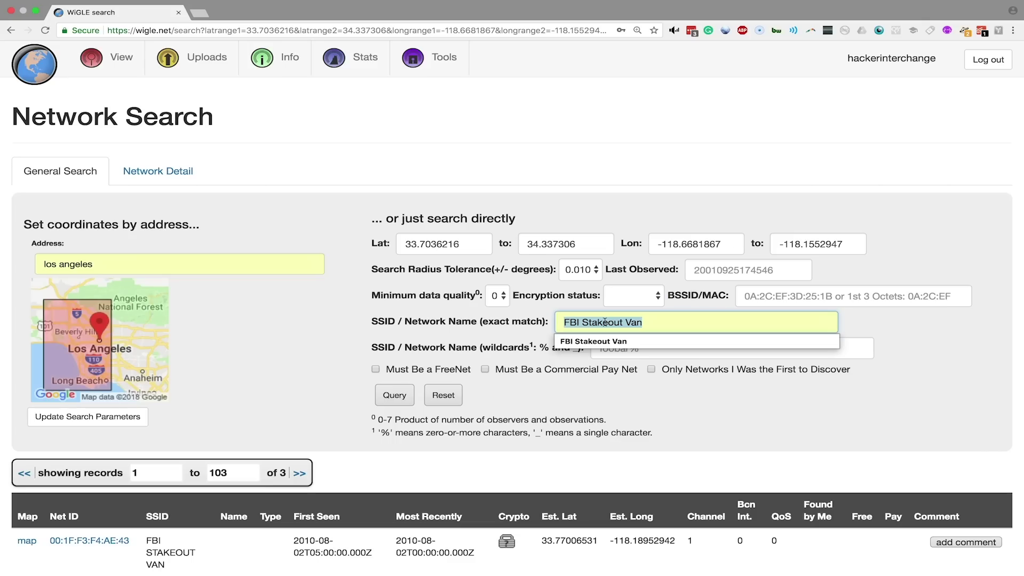
key("BackSpace")
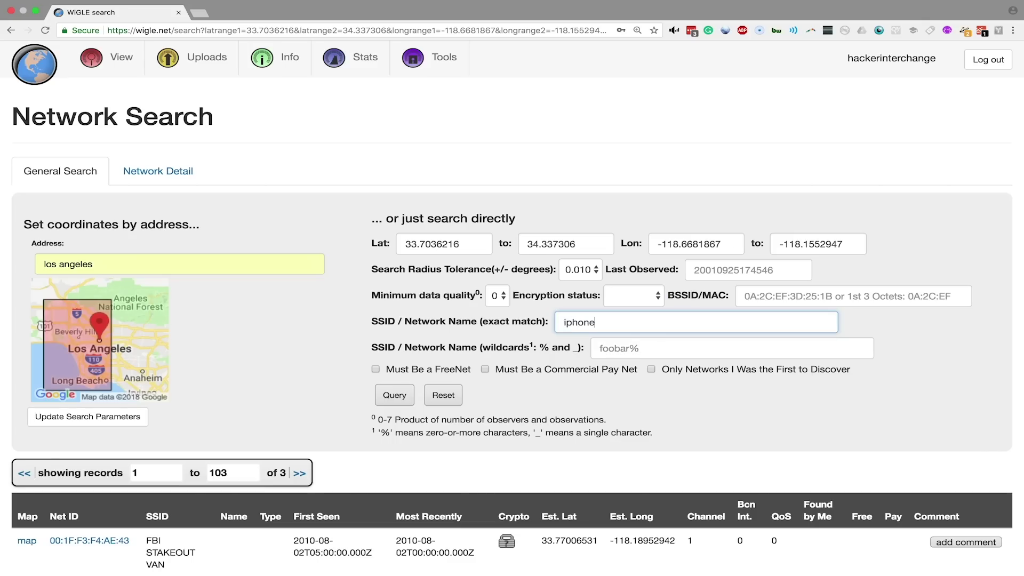
left_click(387, 391)
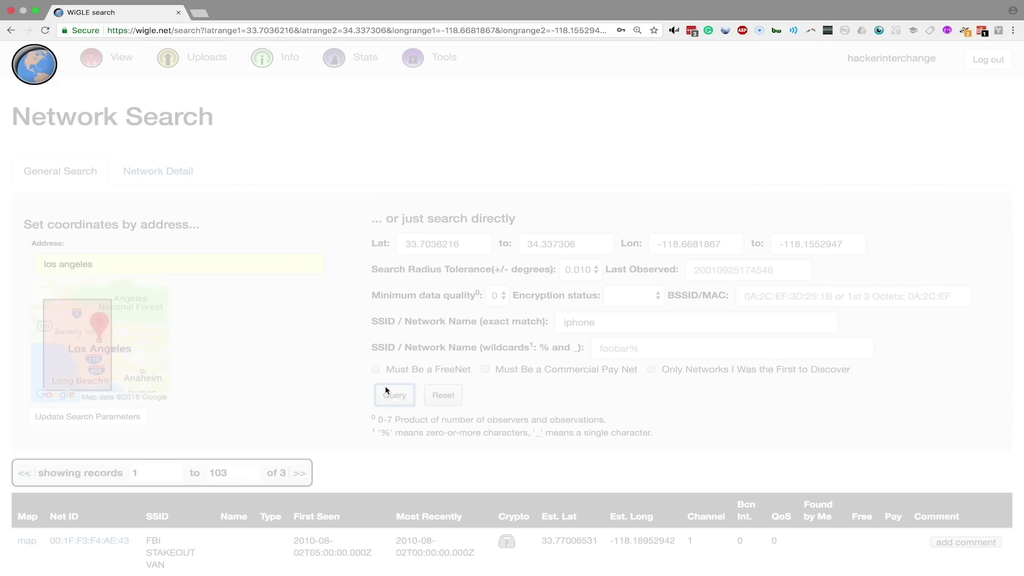
Scroll the 7021 iphone results, then clear 'iphone' from the SSID field.
scroll(344, 348, "down", 5)
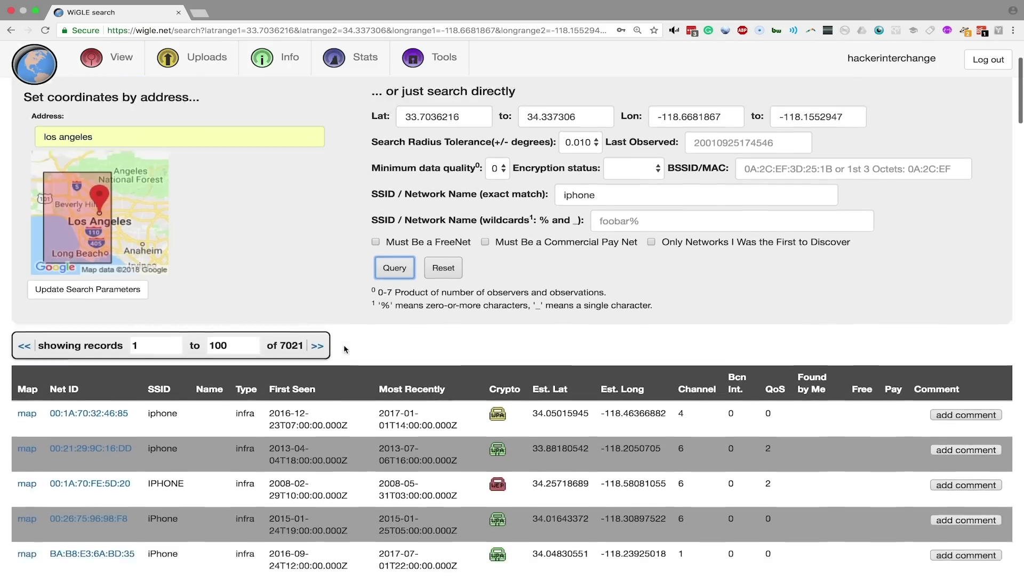
scroll(344, 350, "down", 20)
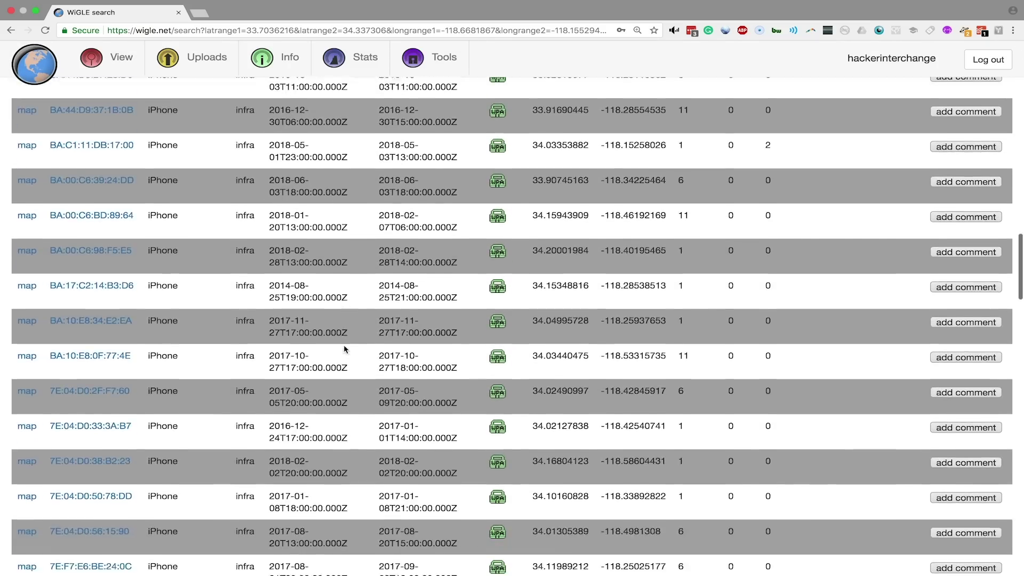
scroll(344, 350, "up", 20)
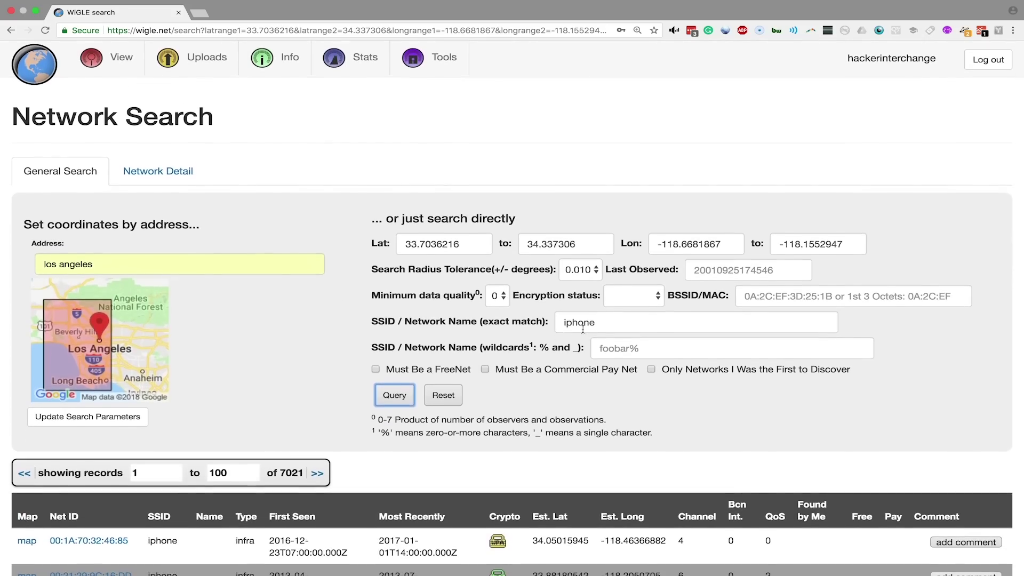
double_click(586, 322)
key("BackSpace")
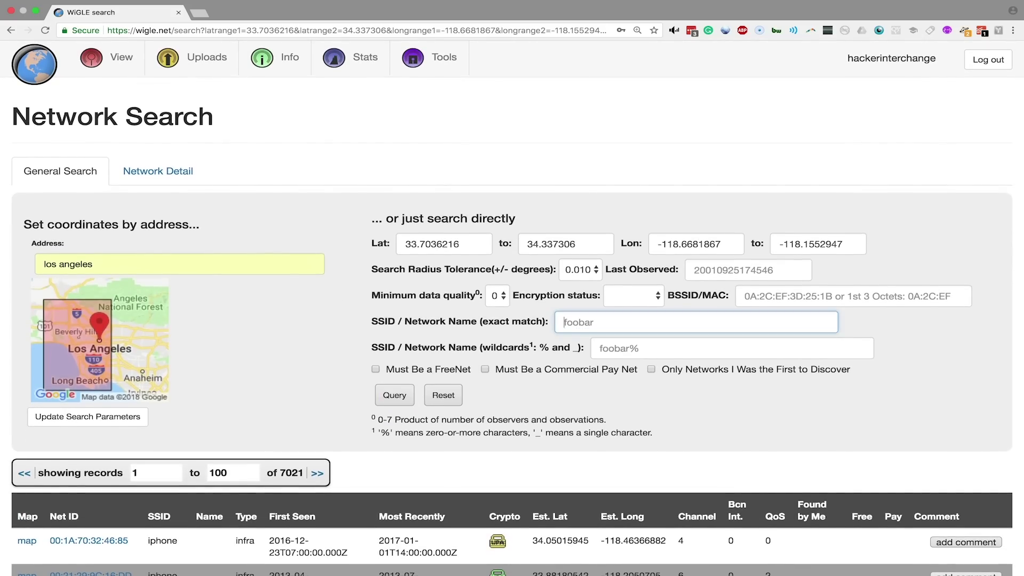
Search Los Angeles for the exact SSID 'hotspot' and scroll its 412 results.
type("hotspot")
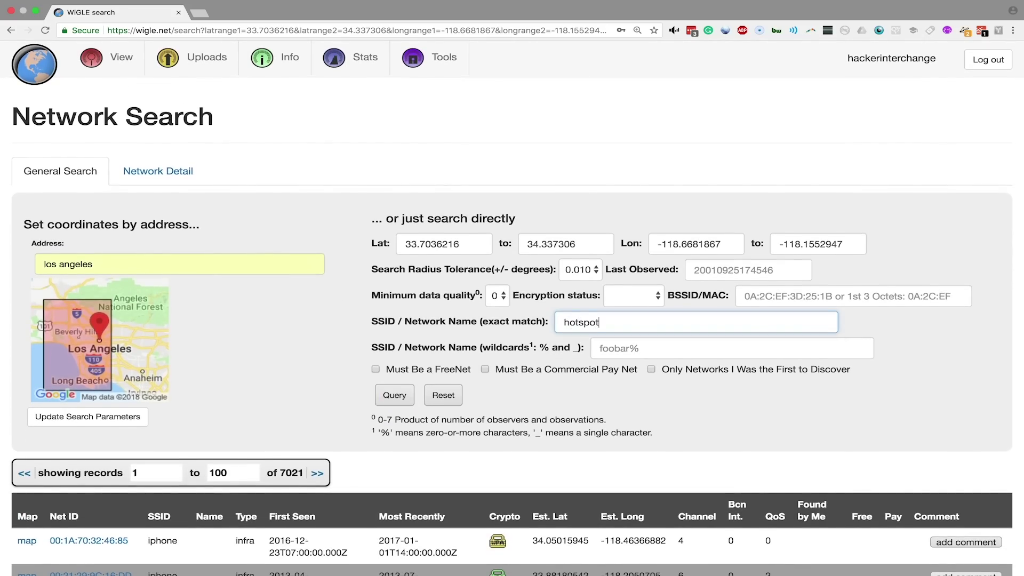
key("Return")
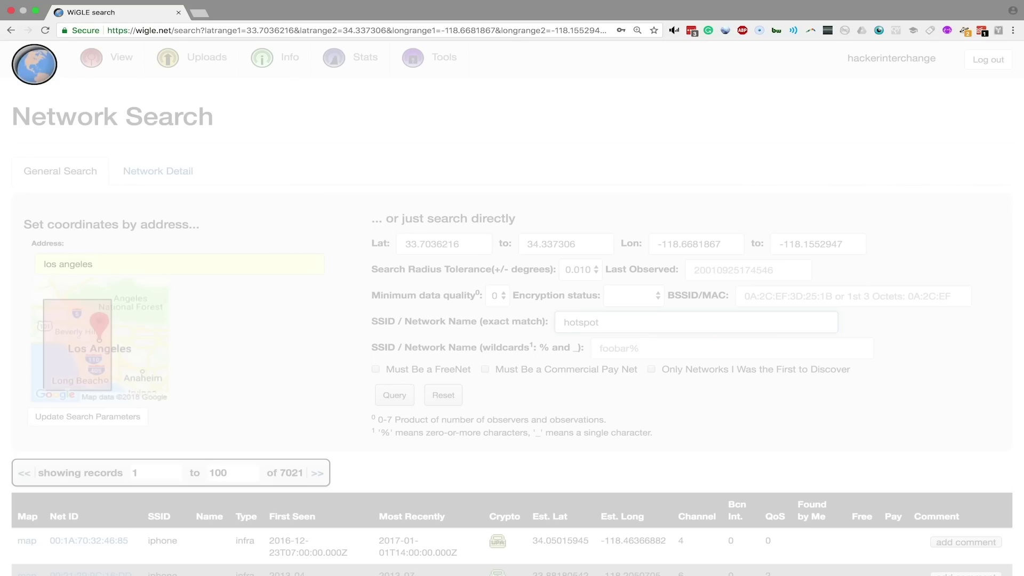
scroll(380, 354, "down", 3)
scroll(380, 355, "down", 15)
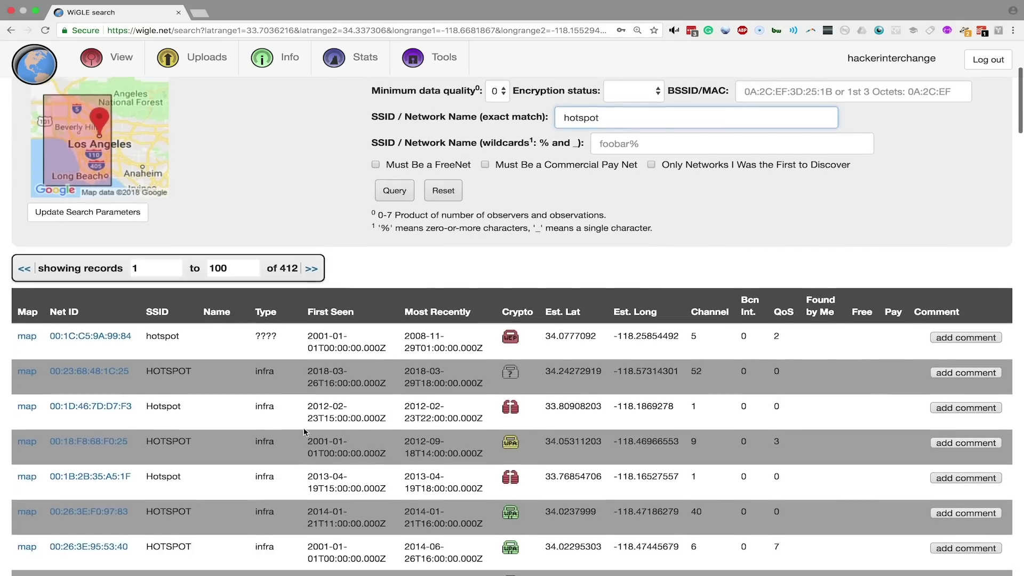
scroll(305, 432, "up", 10)
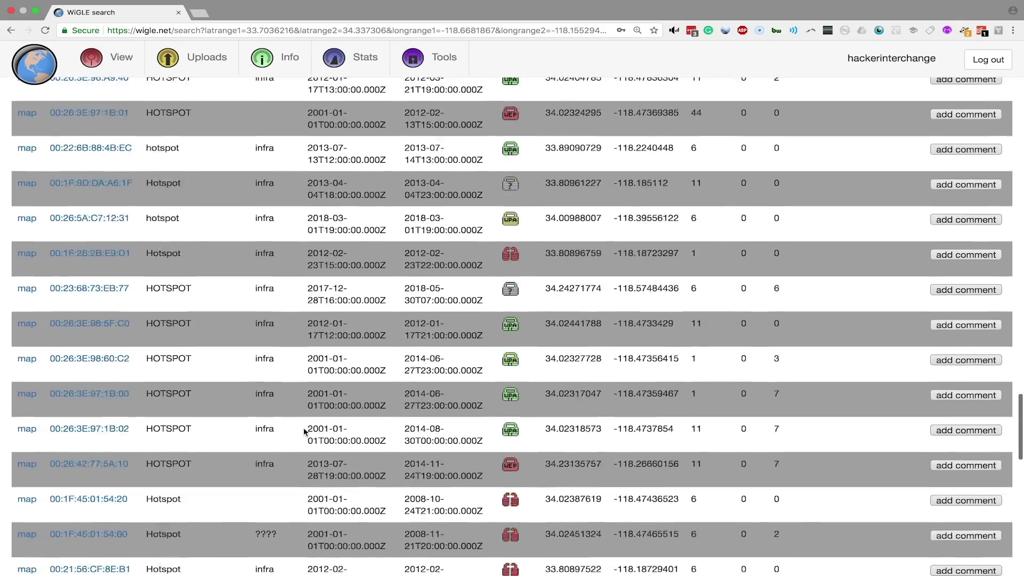
scroll(305, 432, "up", 15)
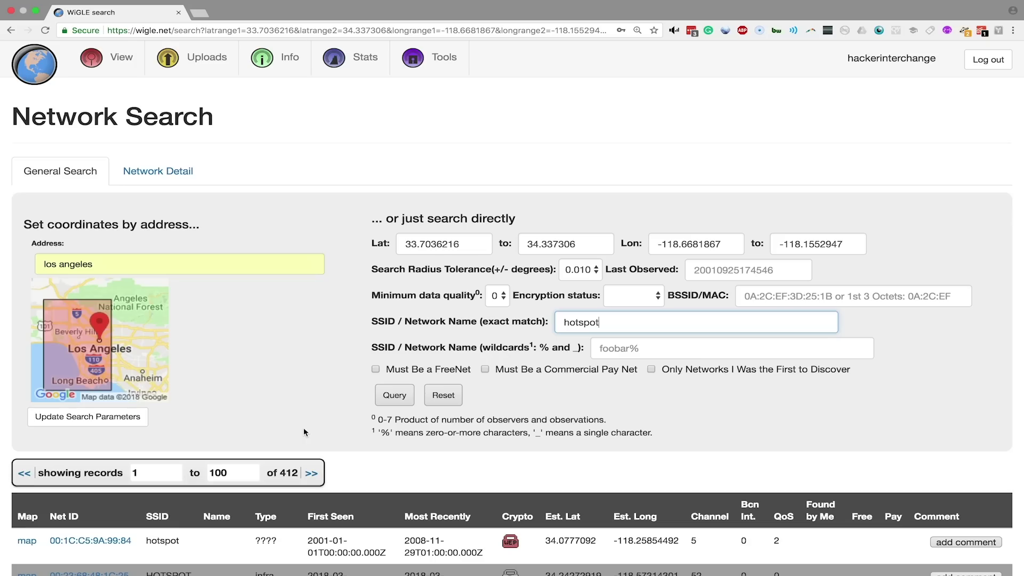
Clear 'hotspot' from the SSID field, then go to WiGLE's Statistics pages.
double_click(587, 323)
key("BackSpace")
left_click(353, 57)
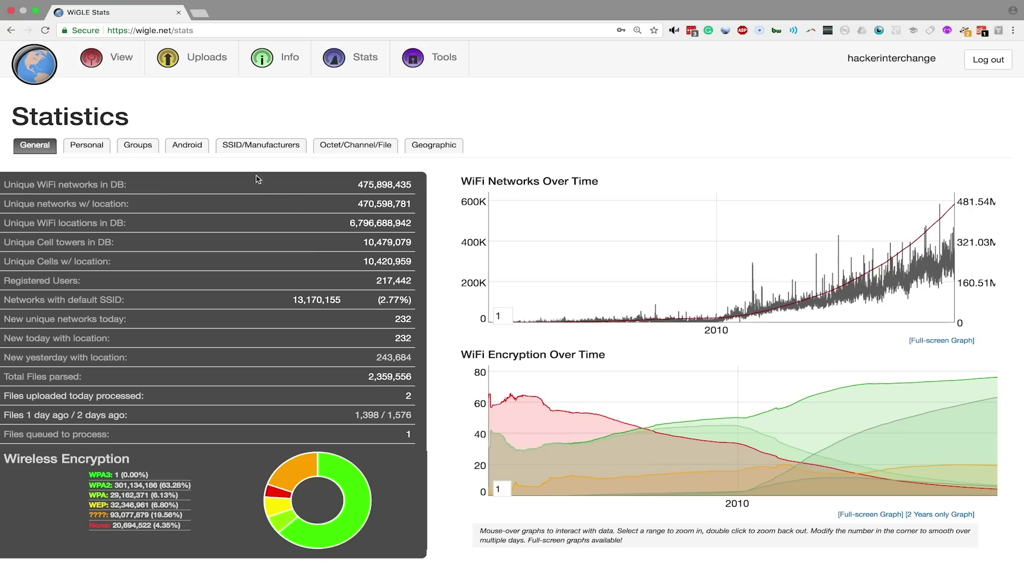
Show the SSID/Manufacturers tables, topped by xfinitywifi and Cisco Systems.
left_click(258, 148)
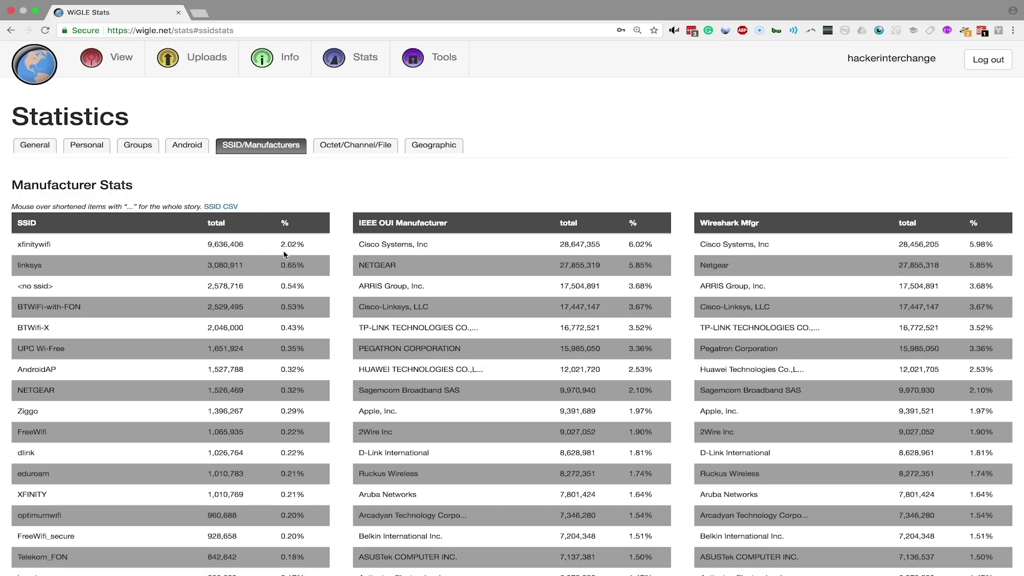
Scroll through the SSID and manufacturer tables, then return to the General statistics tab.
scroll(284, 255, "down", 2)
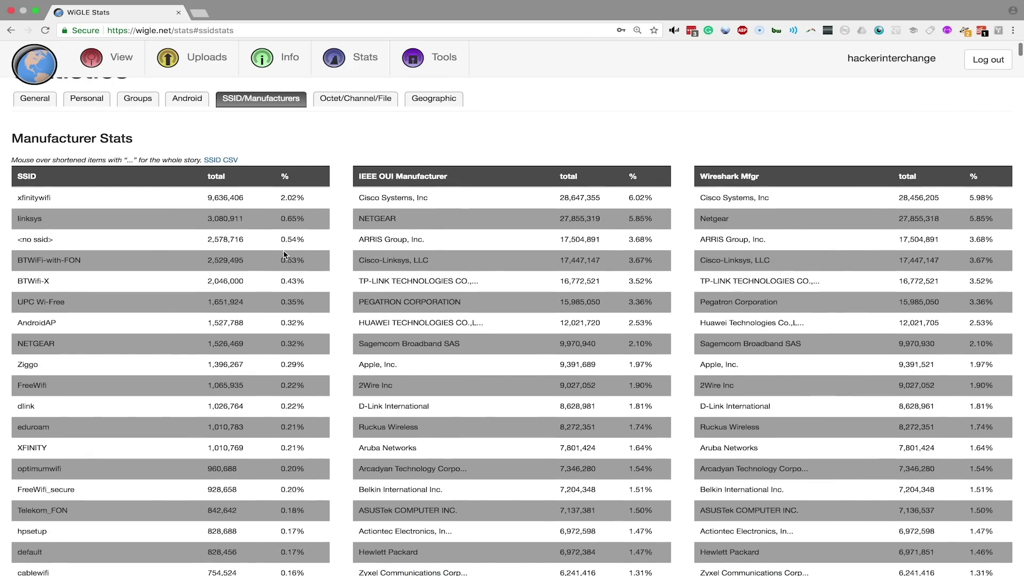
scroll(284, 254, "down", 5)
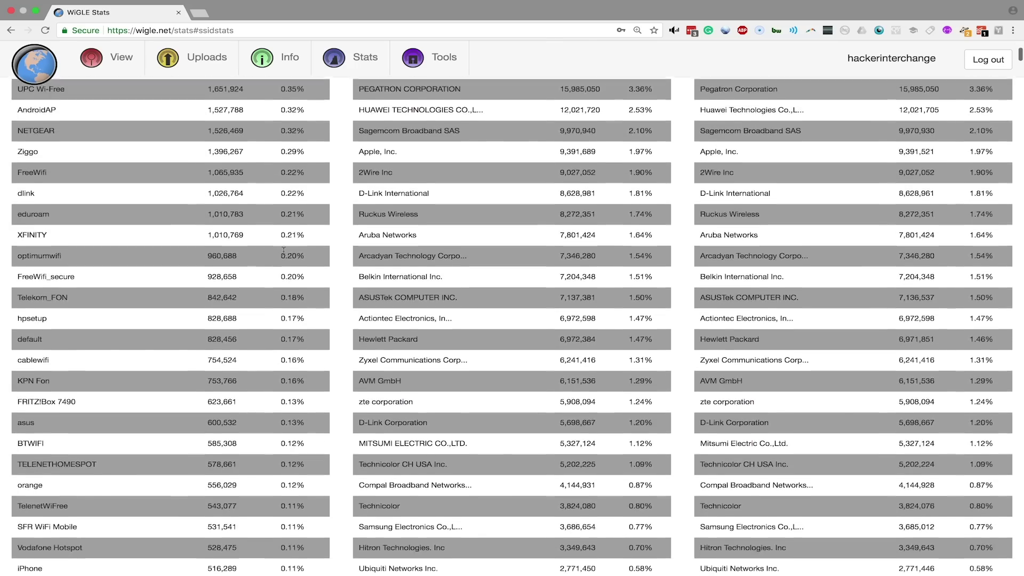
scroll(284, 249, "down", 7)
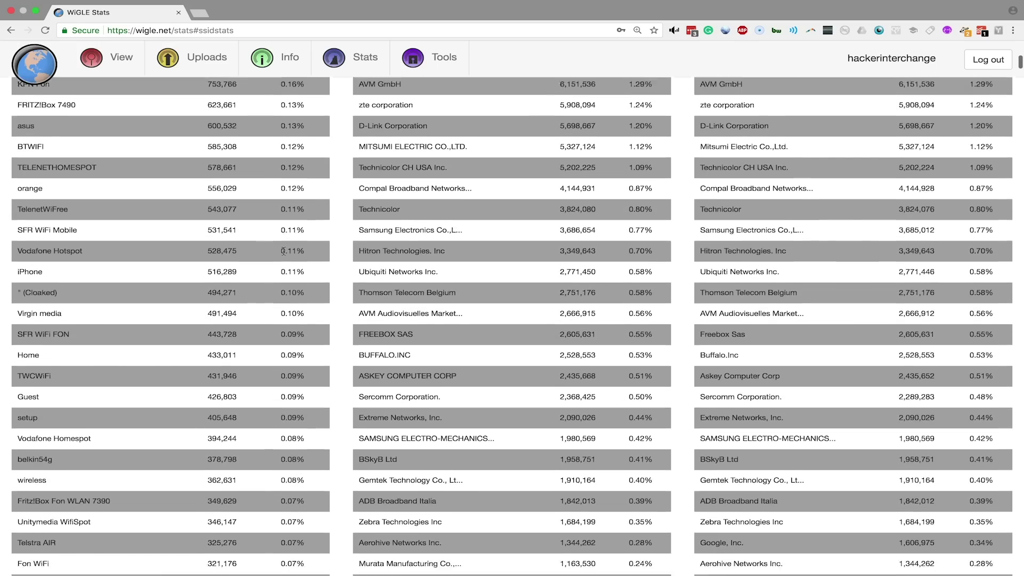
scroll(284, 251, "down", 15)
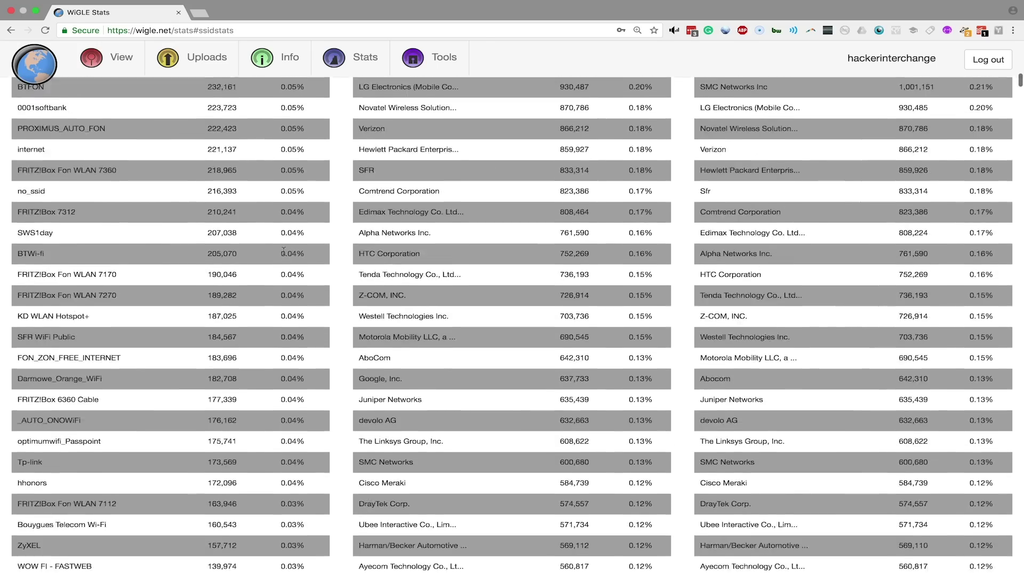
scroll(284, 251, "down", 8)
scroll(284, 255, "down", 7)
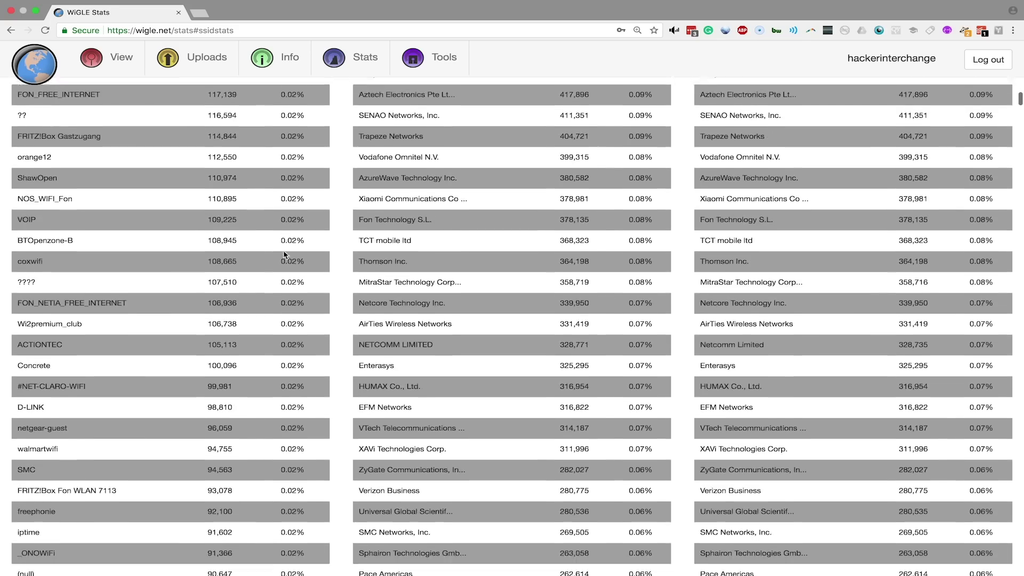
scroll(283, 255, "up", 20)
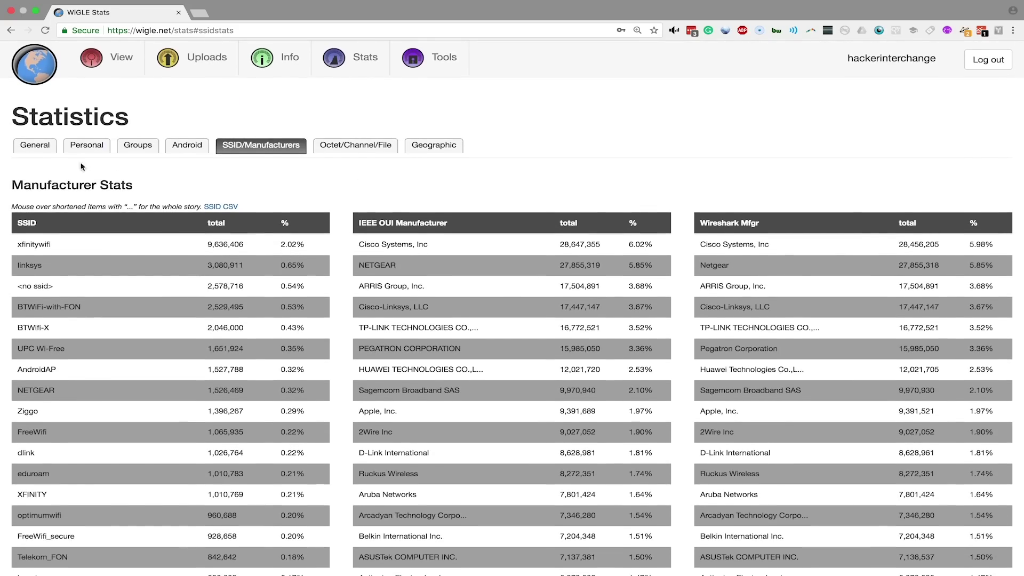
left_click(36, 149)
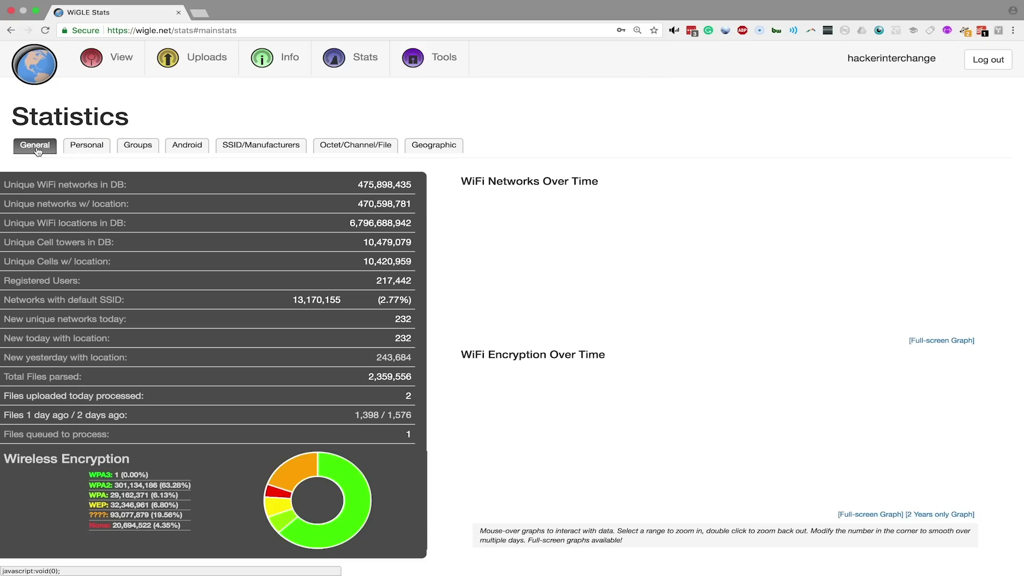